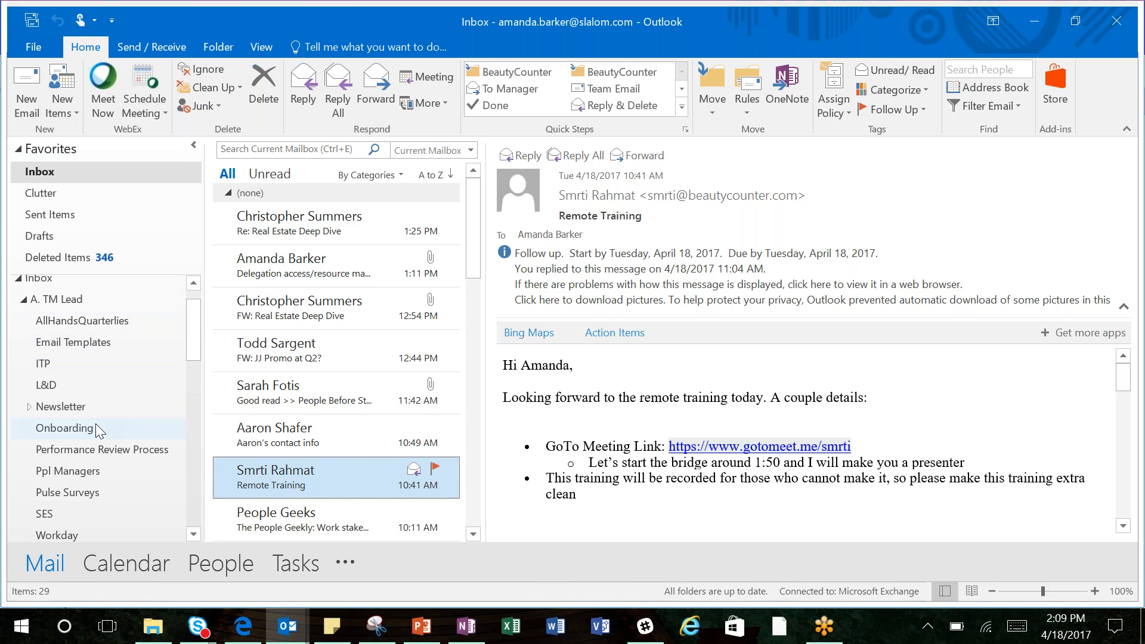
# Step: Open the Onboarding folder and search it for "welcome to slalom"
pyautogui.click(97, 428)
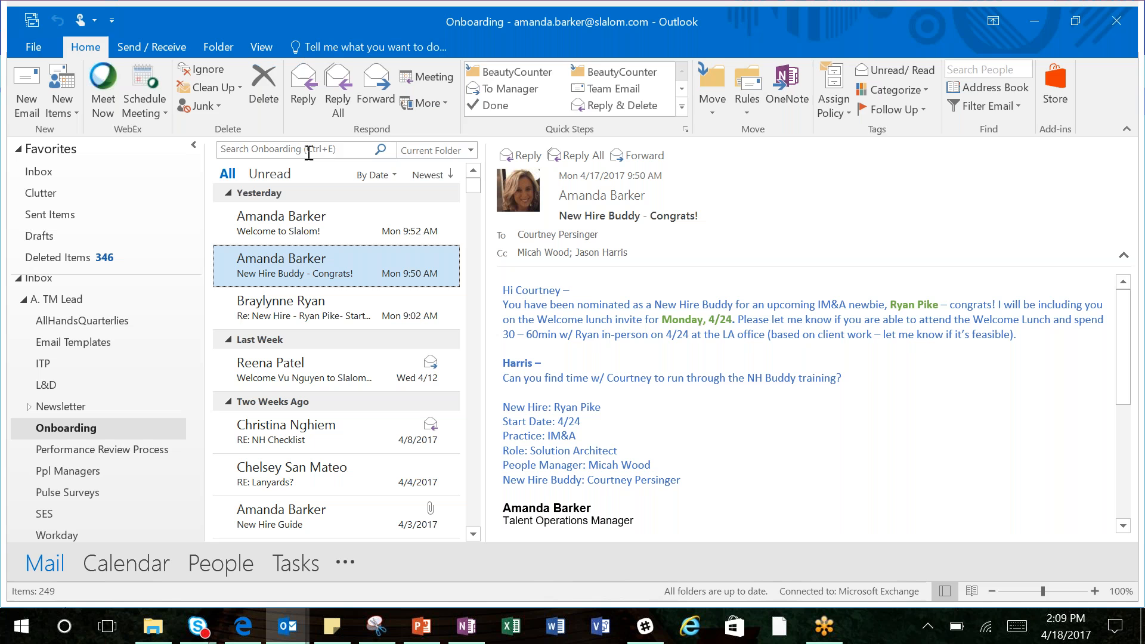
pyautogui.click(309, 153)
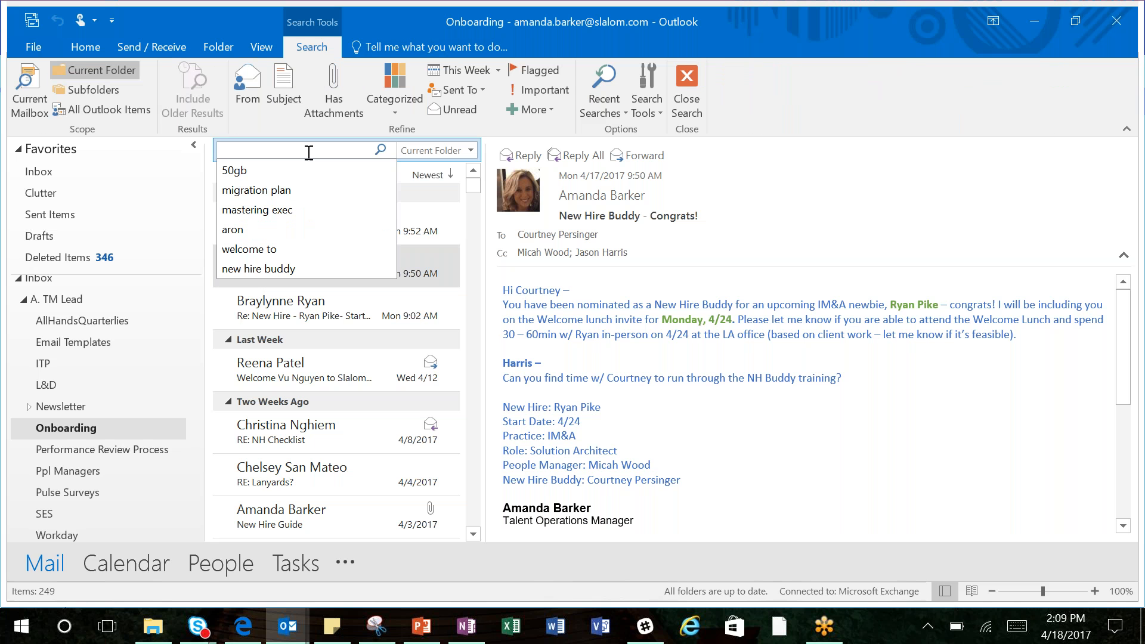
pyautogui.write('welcome to slalom')
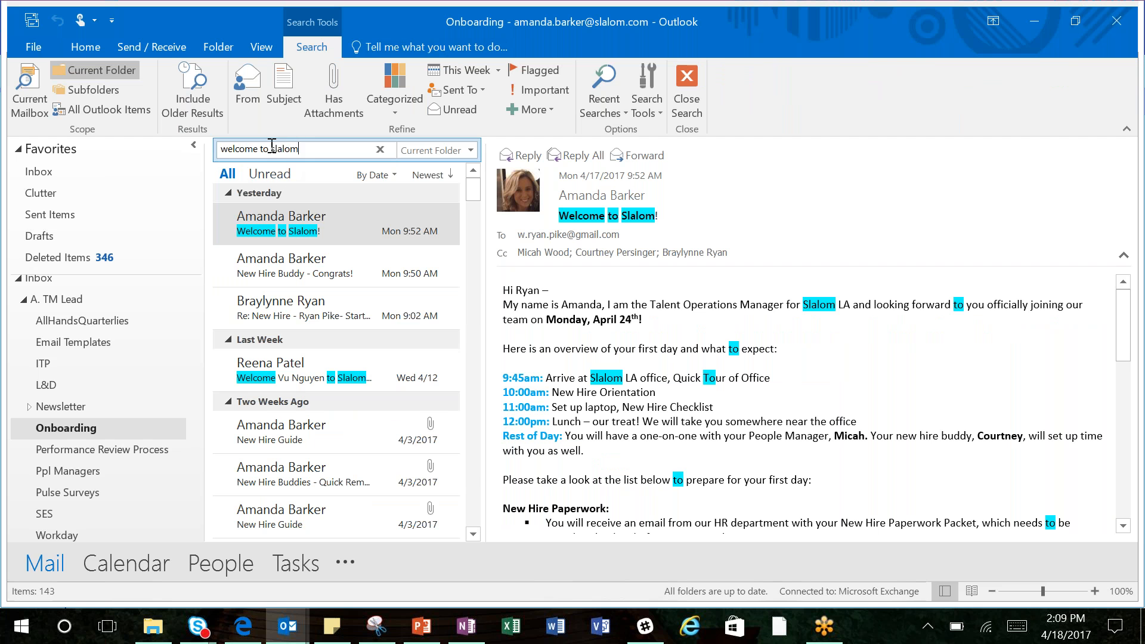
# Step: Arrange the Onboarding search results by sender and return them to date order
pyautogui.click(372, 177)
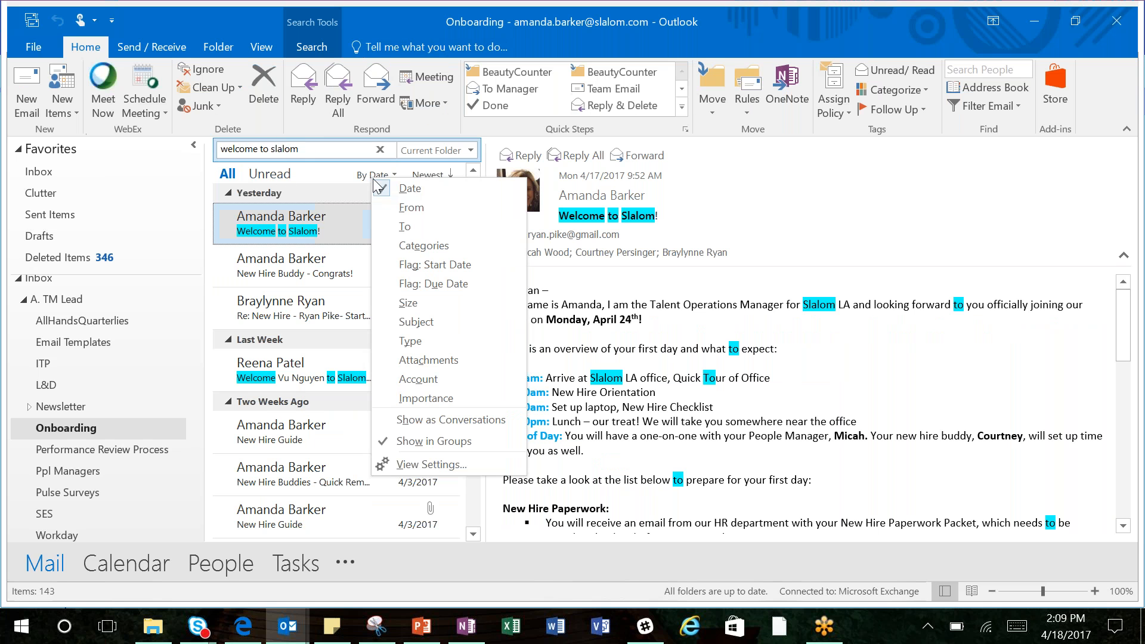
pyautogui.click(409, 211)
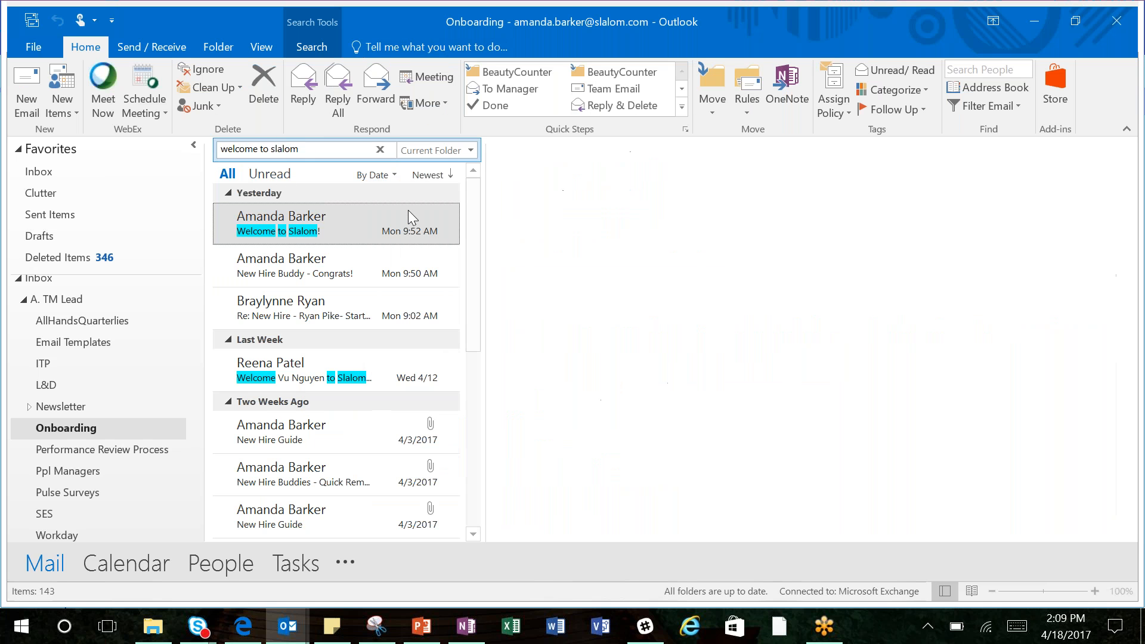
pyautogui.click(387, 175)
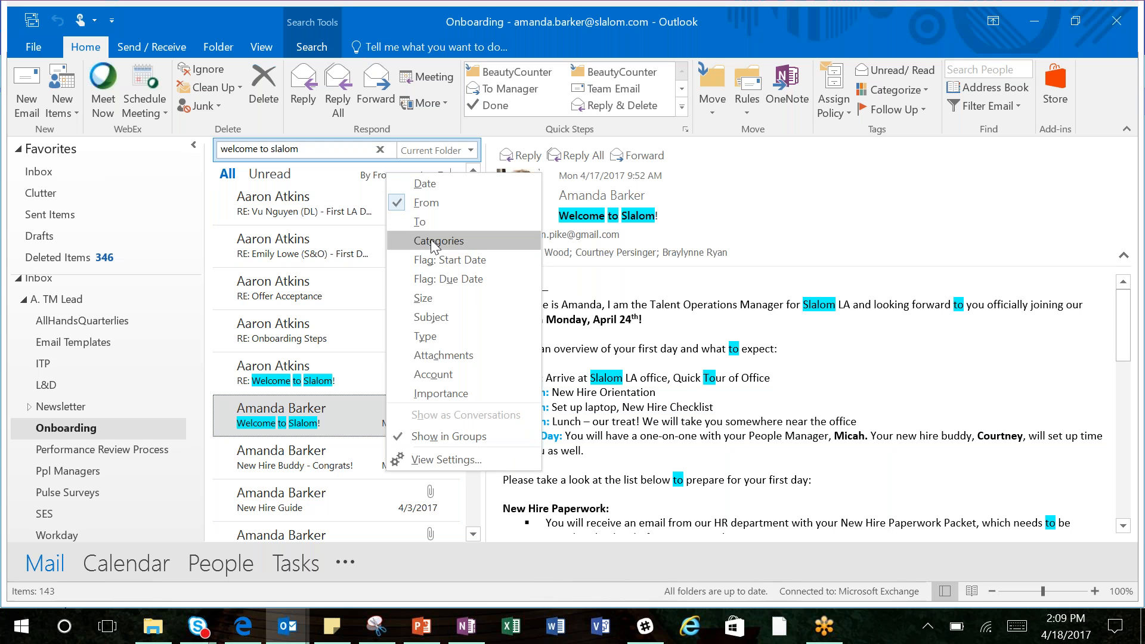
pyautogui.click(431, 183)
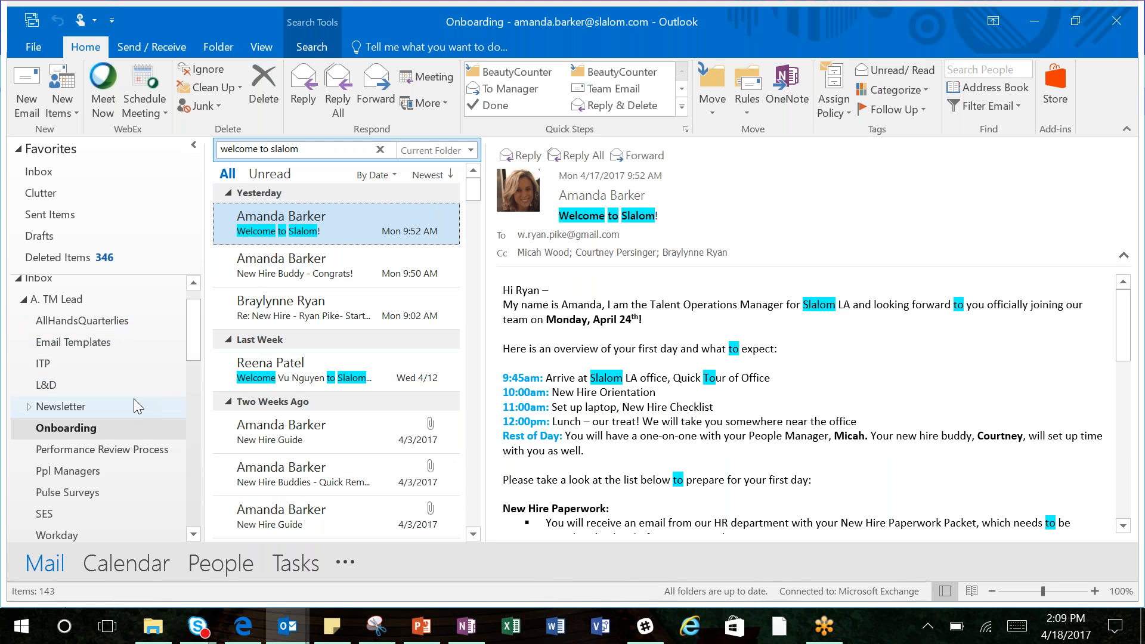
# Step: Widen the "welcome to slalom" search to the current mailbox and open the 6:13 AM "RE: BC O365 Key Milestones" result
pyautogui.click(434, 151)
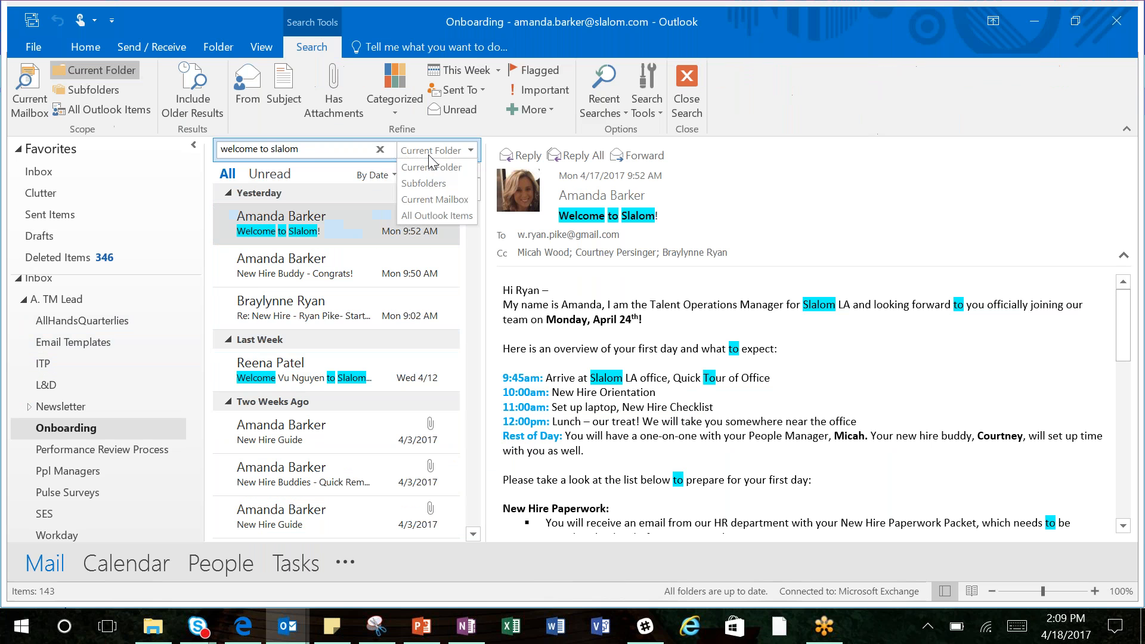
pyautogui.click(435, 199)
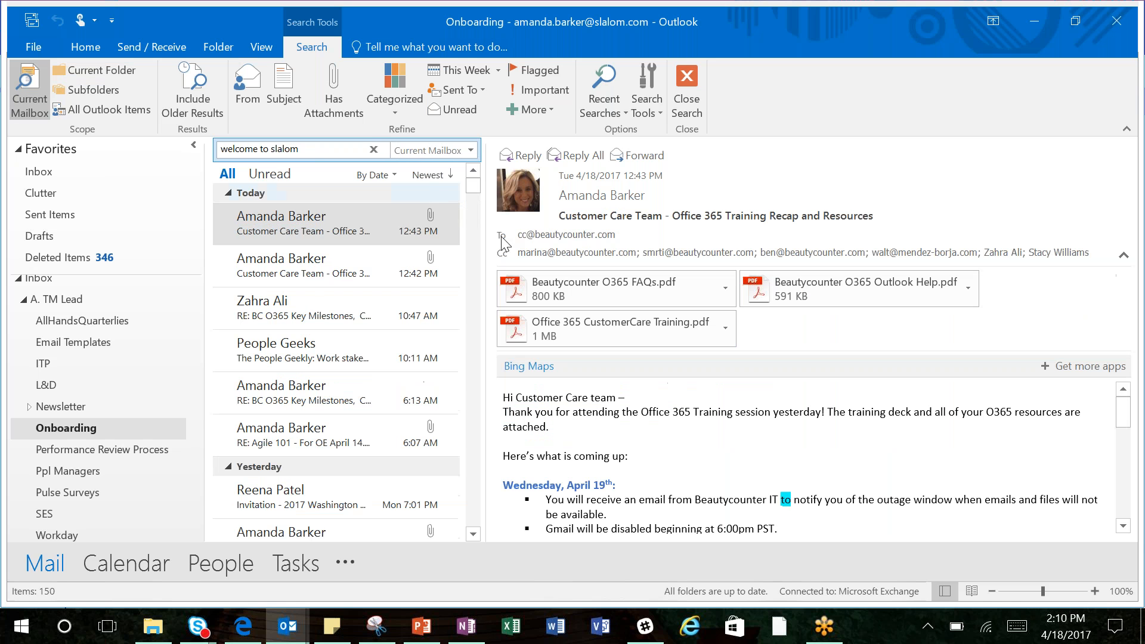
pyautogui.click(292, 361)
pyautogui.click(292, 387)
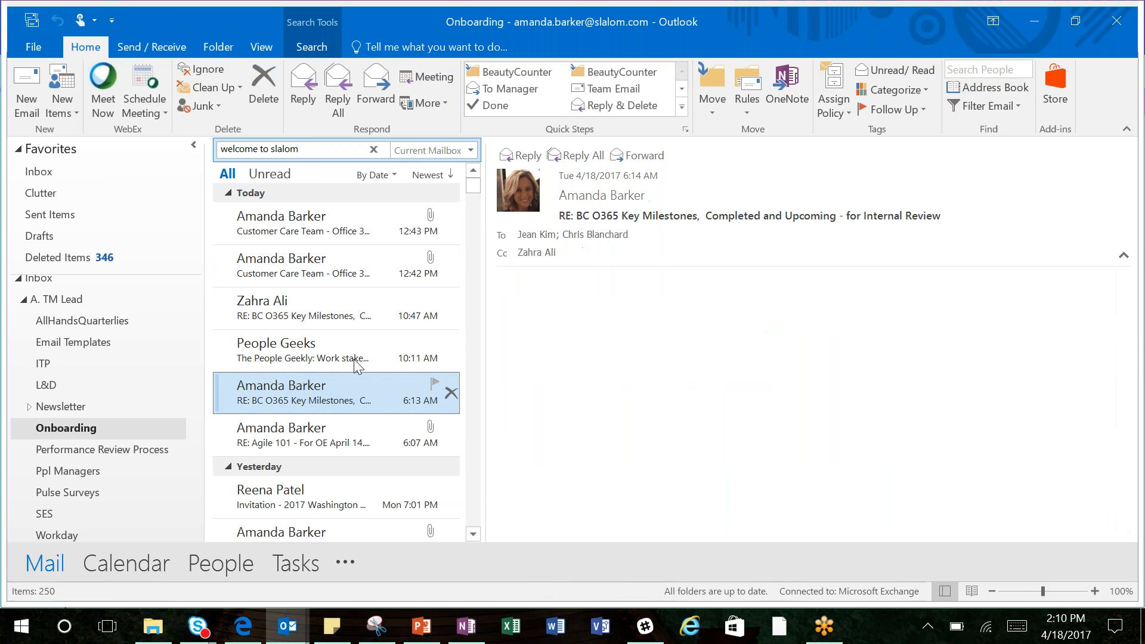
# Step: Arrange the mailbox-wide results by From and switch them back to Date
pyautogui.click(376, 174)
pyautogui.click(417, 197)
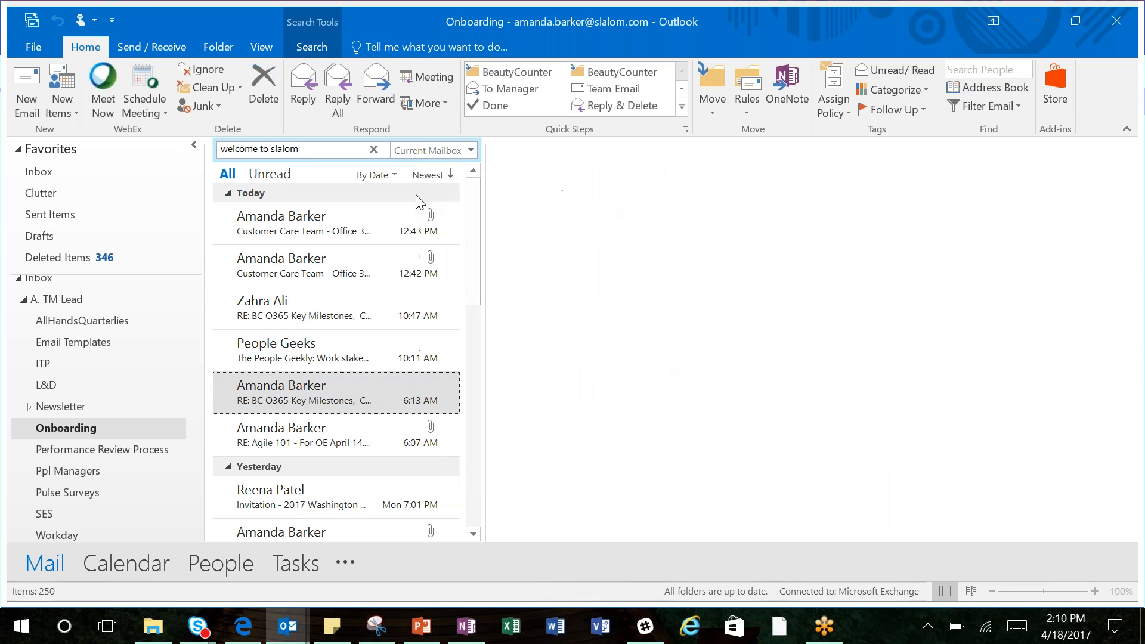
pyautogui.click(376, 174)
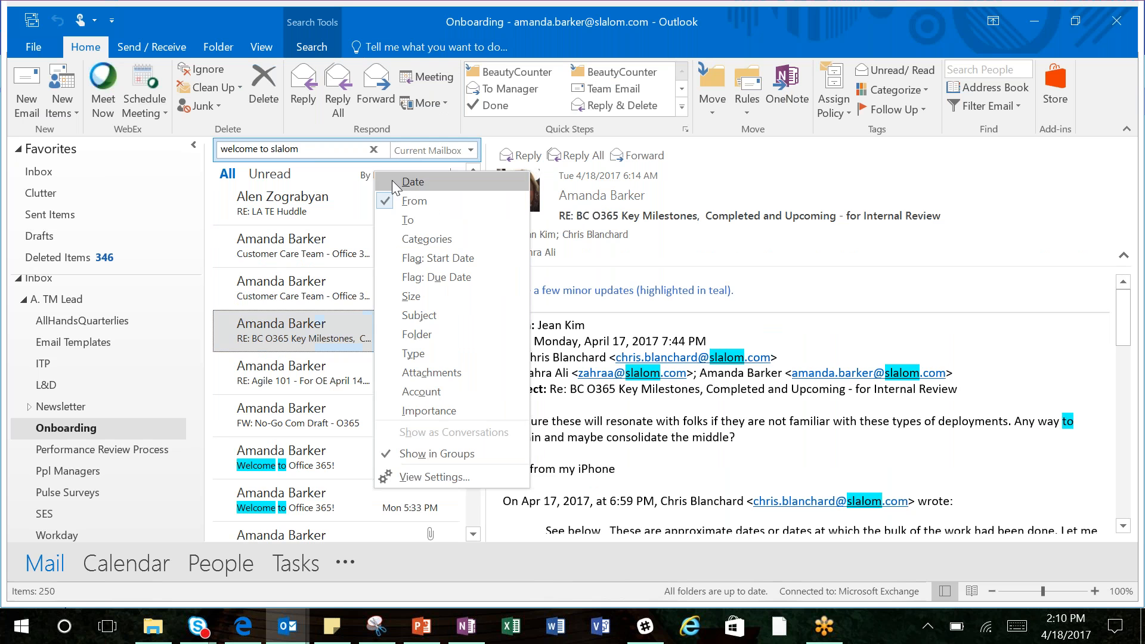
pyautogui.click(392, 181)
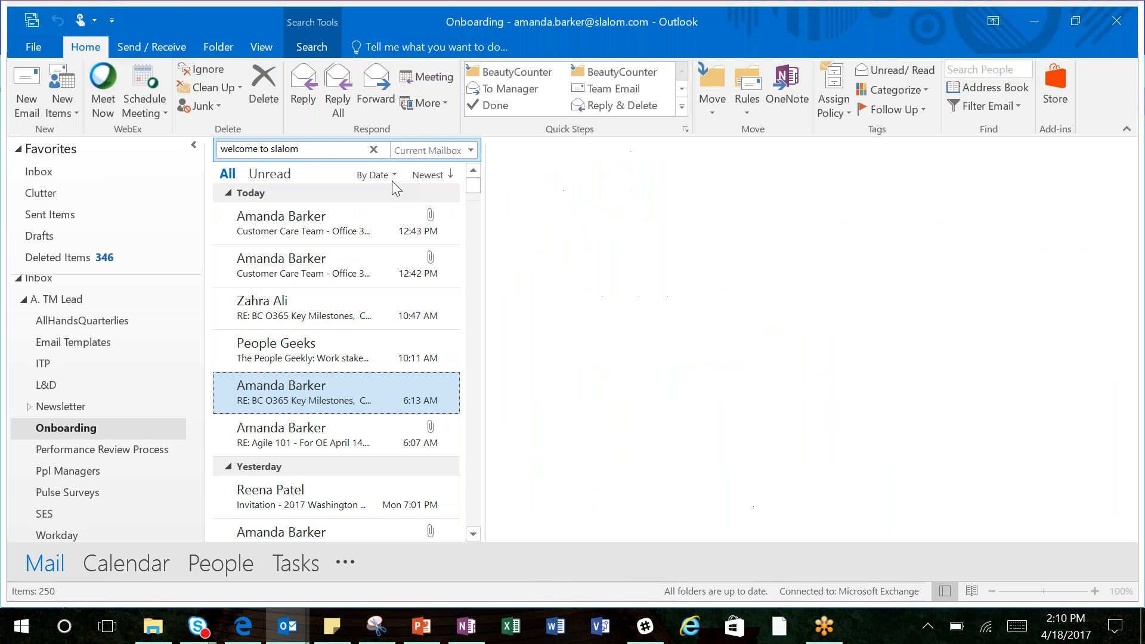
# Step: Go to the Inbox, open the "Re: Real Estate Deep Dive" message and arrange the message list by date
pyautogui.click(98, 177)
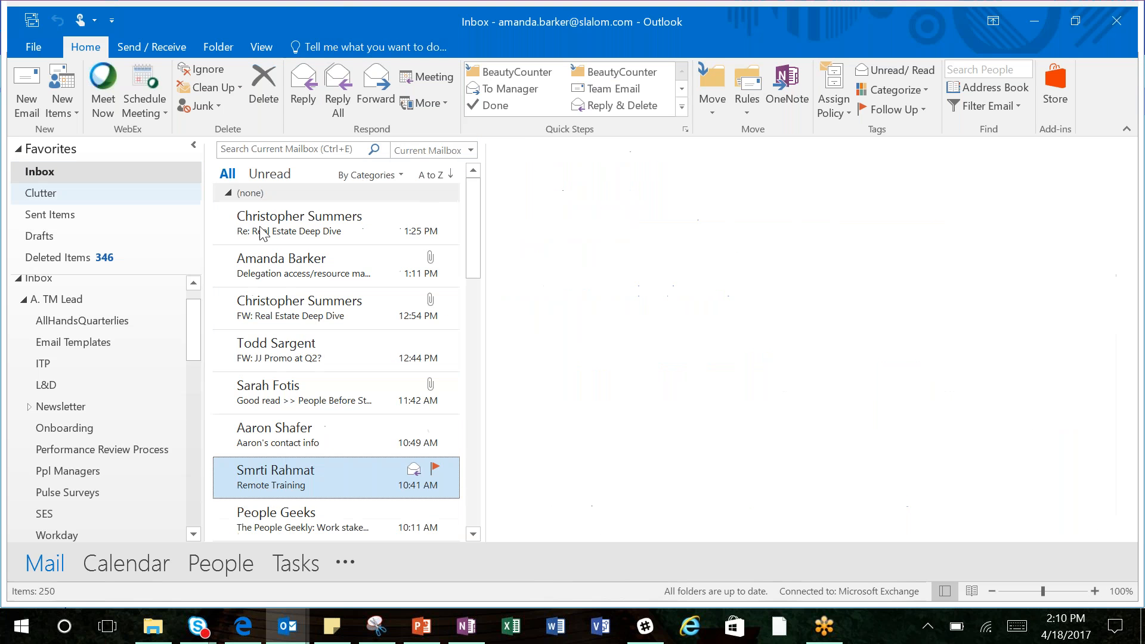
pyautogui.click(332, 214)
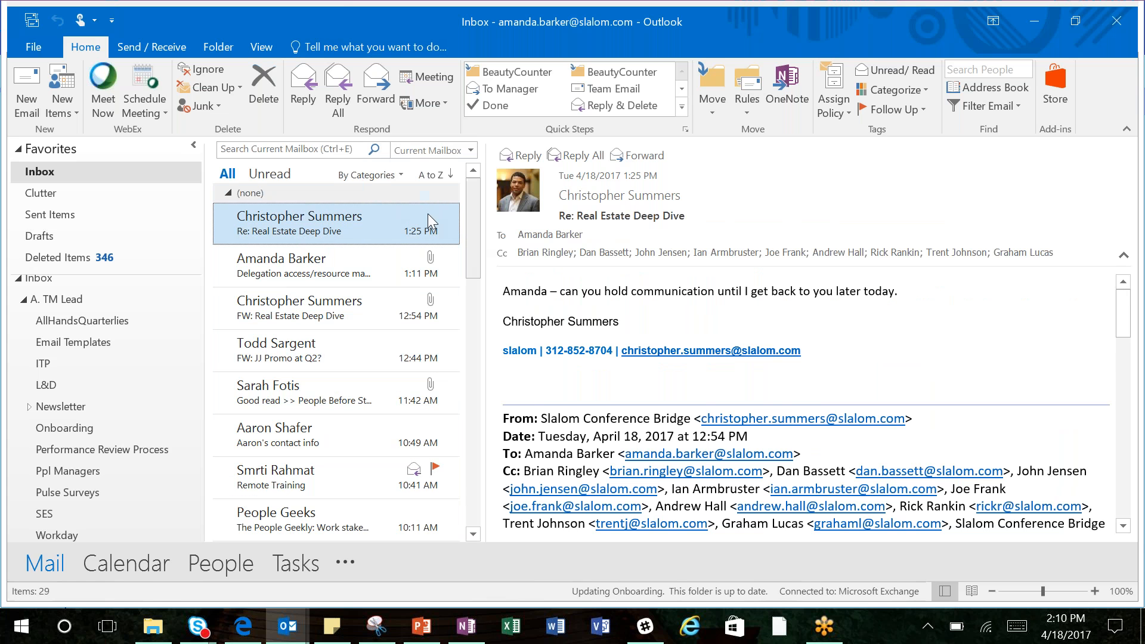
pyautogui.click(377, 176)
pyautogui.click(396, 187)
# Step: Arrange the Inbox messages by subject and look through the list from its beginning
pyautogui.click(378, 173)
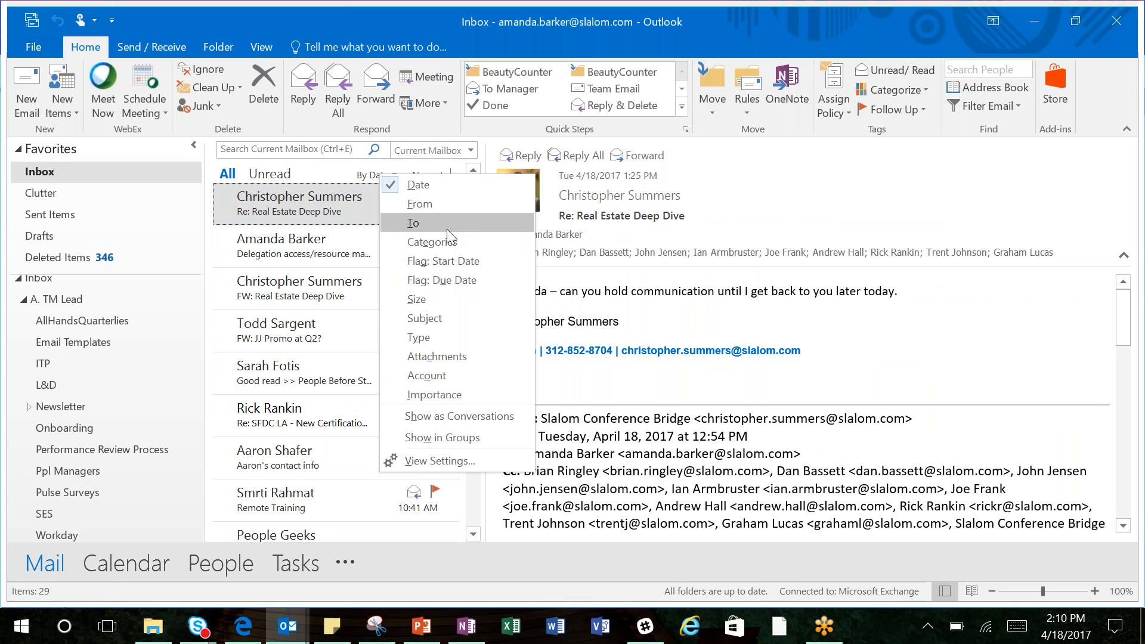
pyautogui.click(457, 321)
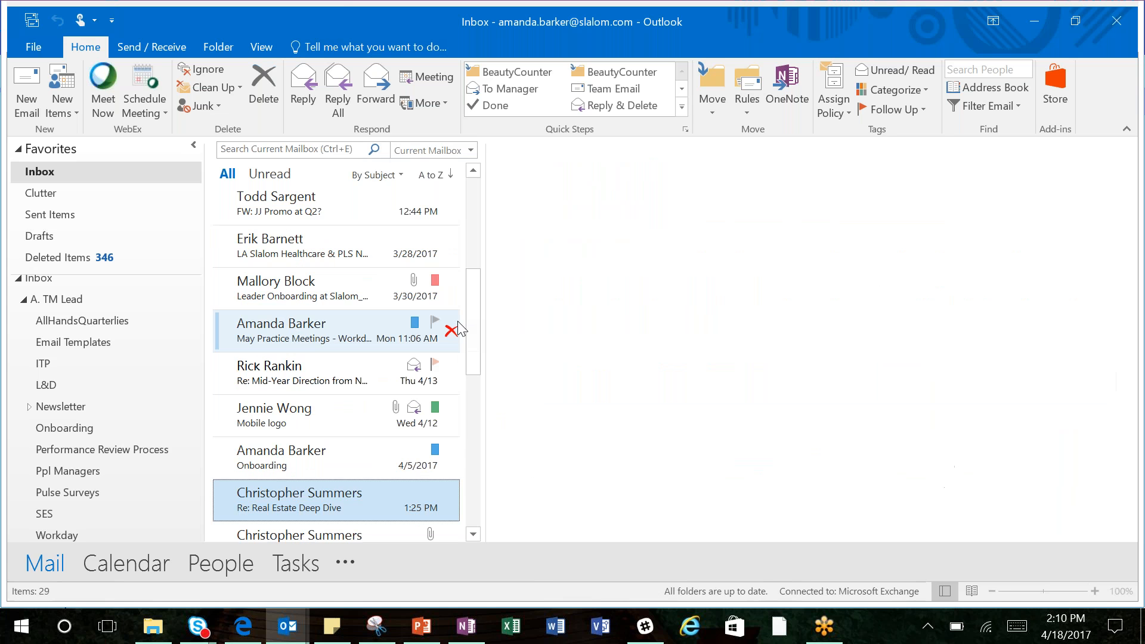
pyautogui.moveTo(471, 381); pyautogui.dragTo(470, 222)
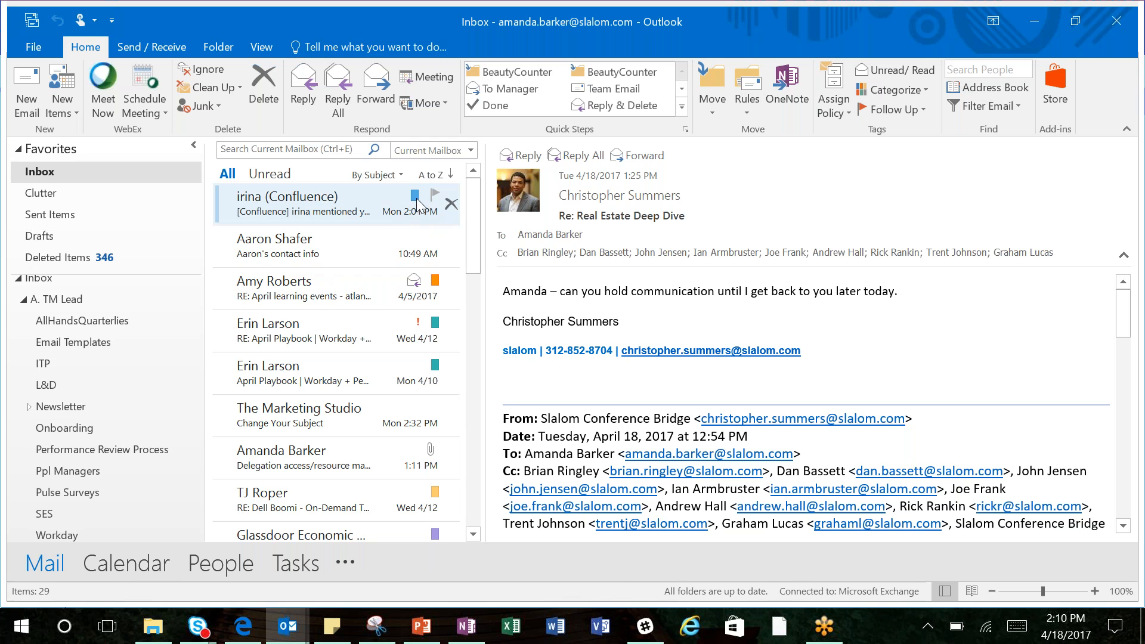
# Step: Arrange the Inbox messages by Categories and look through the category groups
pyautogui.click(391, 176)
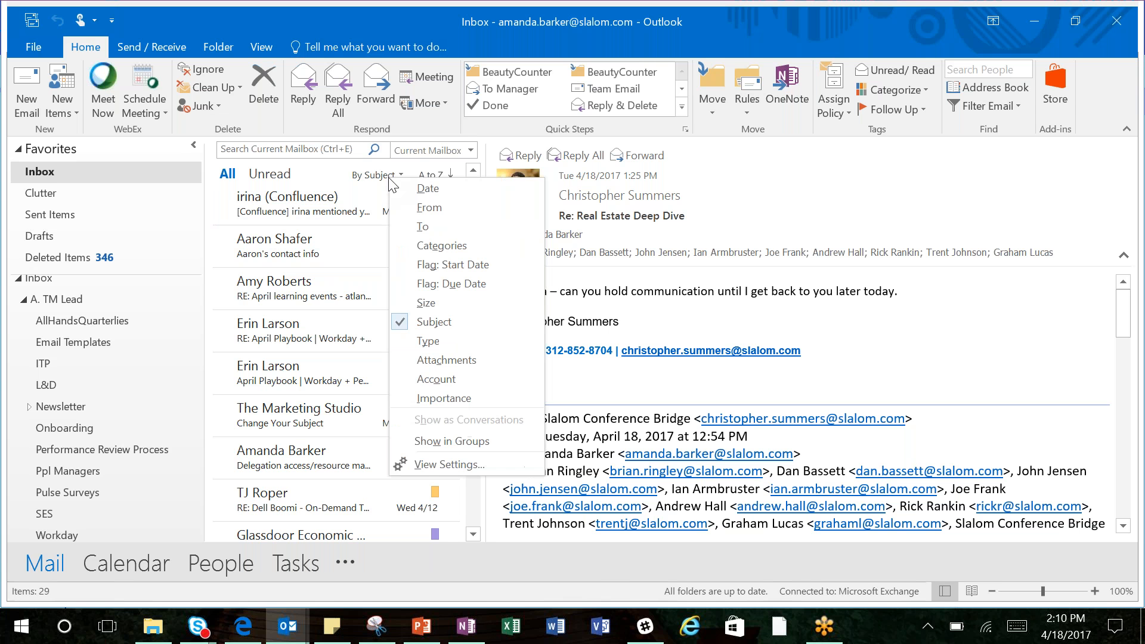
pyautogui.click(450, 241)
pyautogui.moveTo(476, 263); pyautogui.dragTo(490, 417)
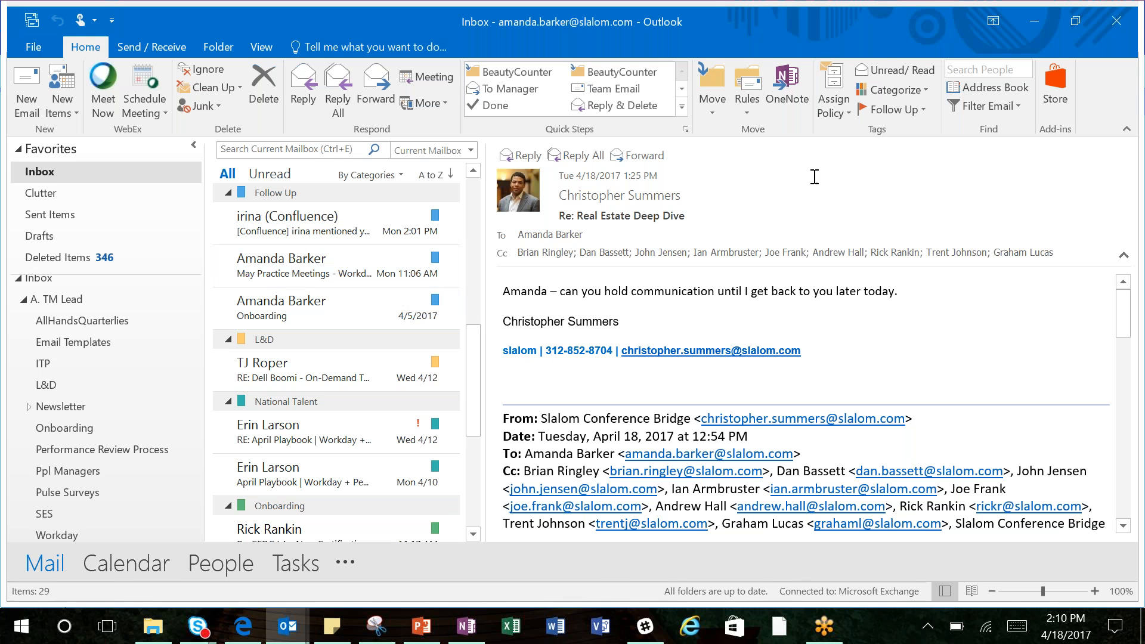
# Step: Review the full list of color categories and close it without making changes
pyautogui.click(885, 92)
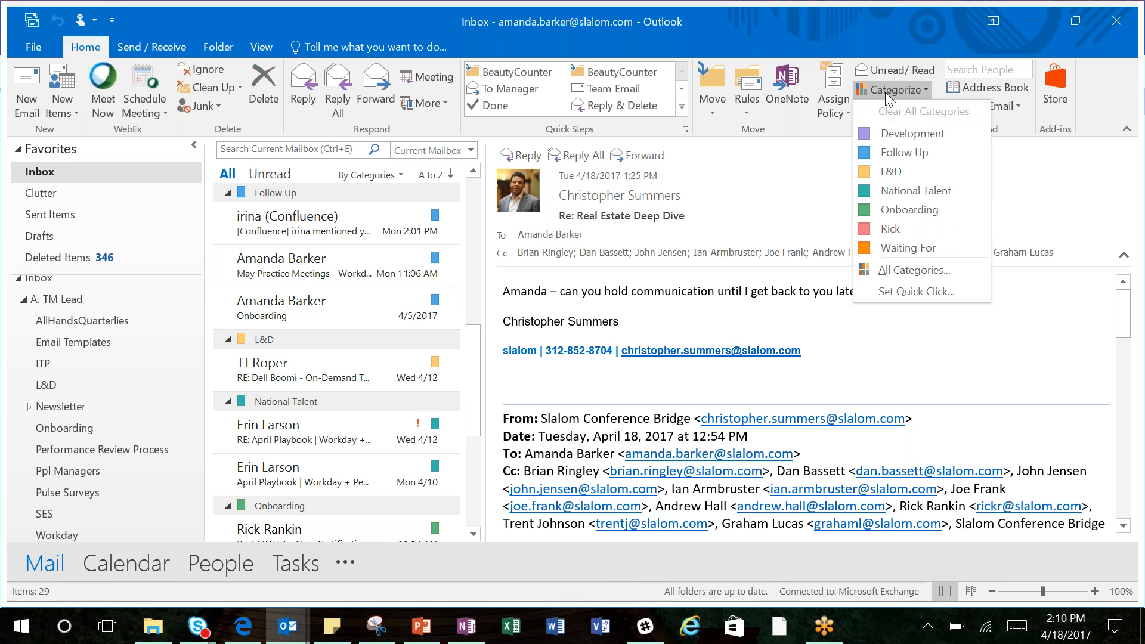
pyautogui.click(914, 270)
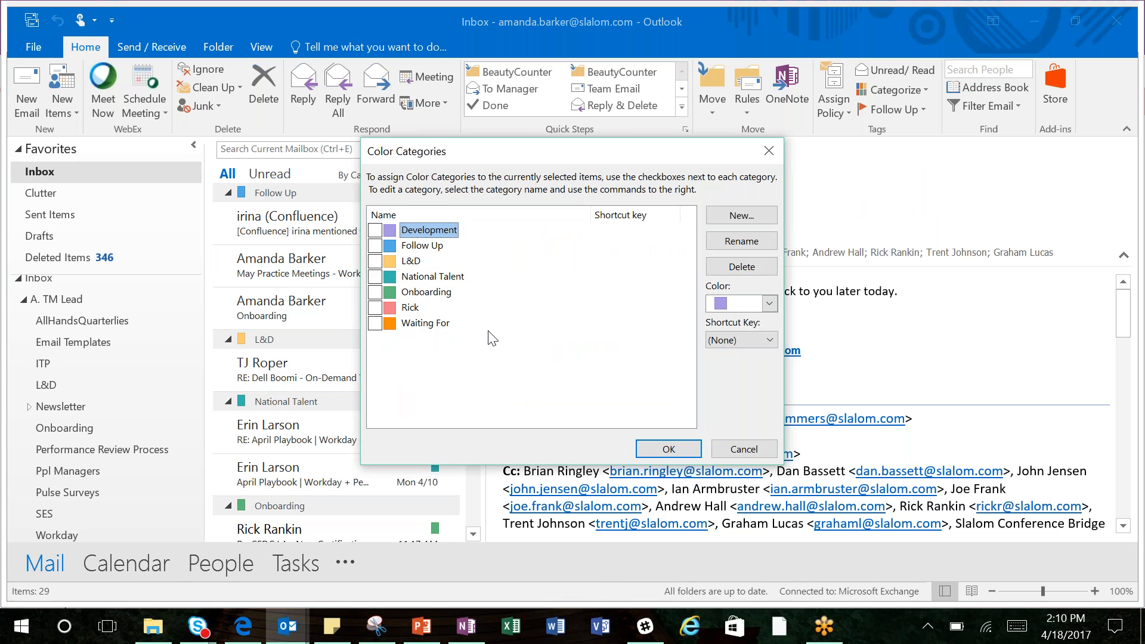
pyautogui.click(743, 450)
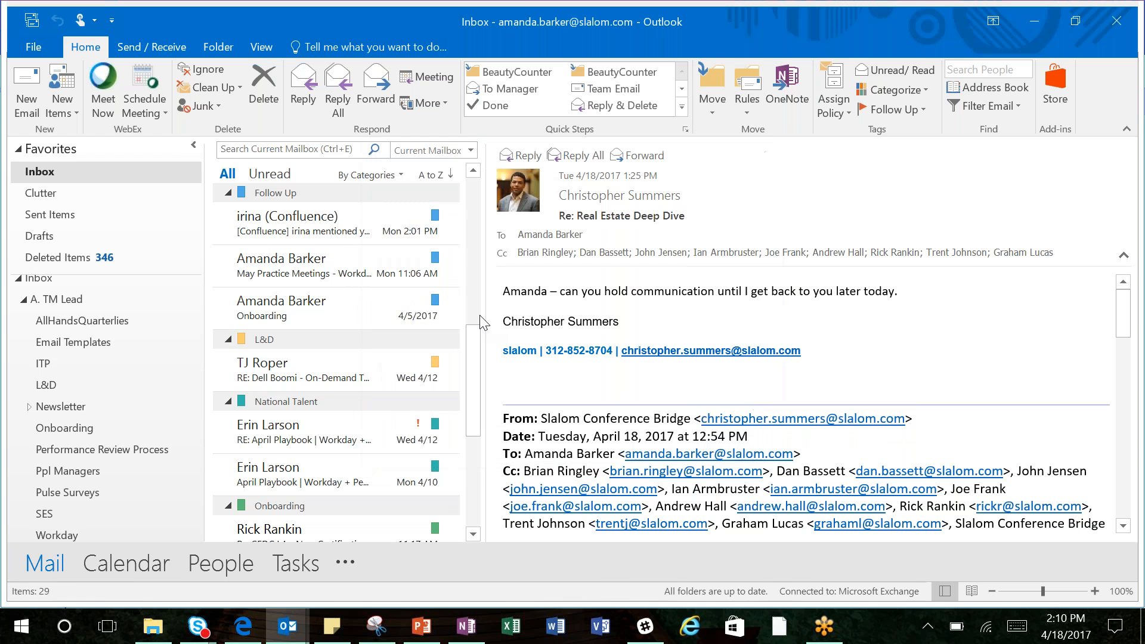
# Step: Start a new rule from the "LA Slalom Healthcare & PLS Newsletter - March 2017 / Volume 5" message in the Inbox
pyautogui.moveTo(474, 365); pyautogui.dragTo(473, 203)
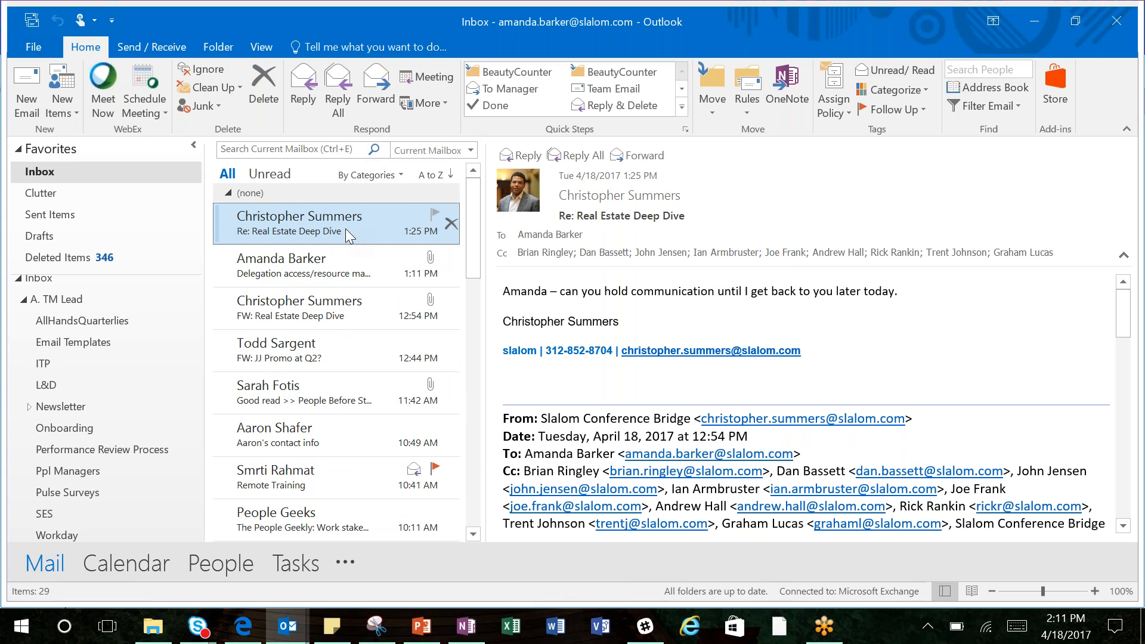
pyautogui.moveTo(480, 244); pyautogui.dragTo(497, 337)
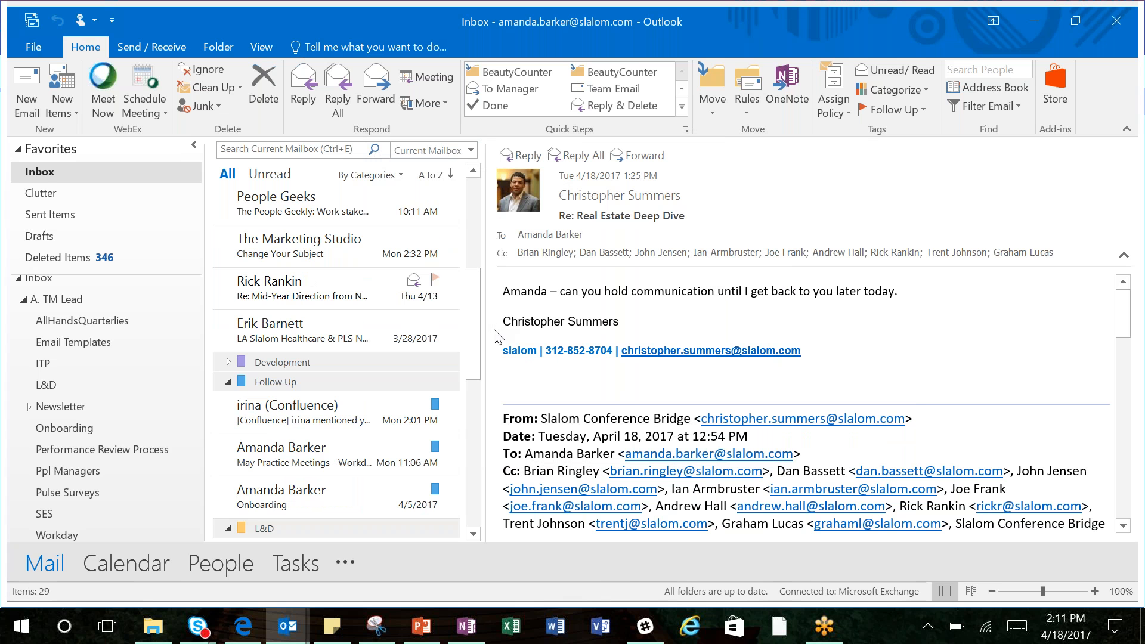
pyautogui.click(331, 334)
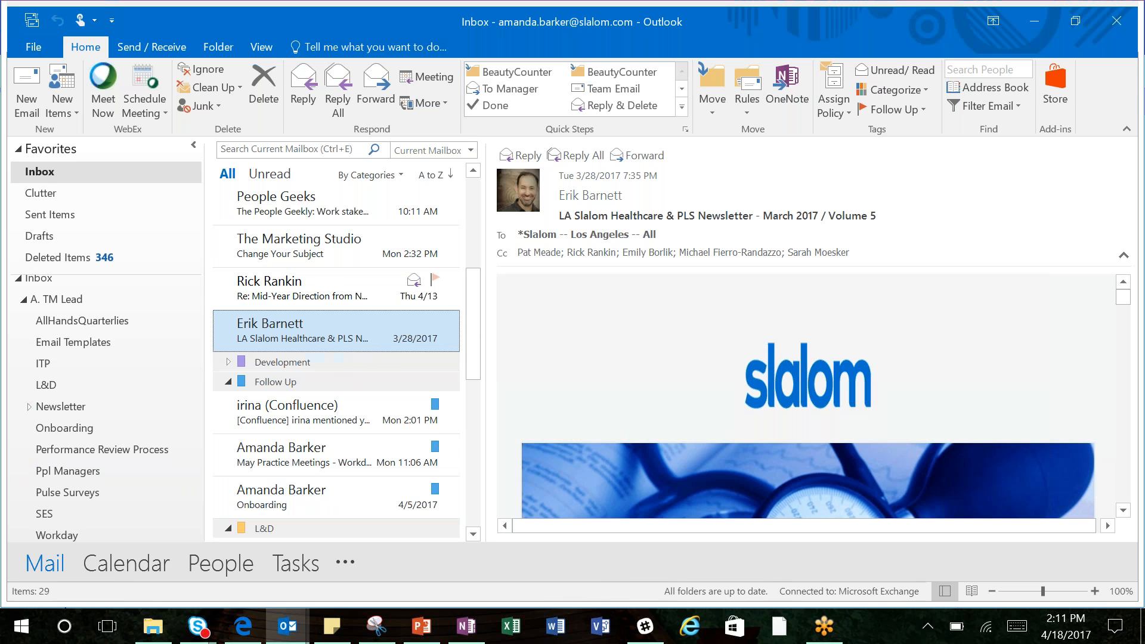
pyautogui.click(754, 109)
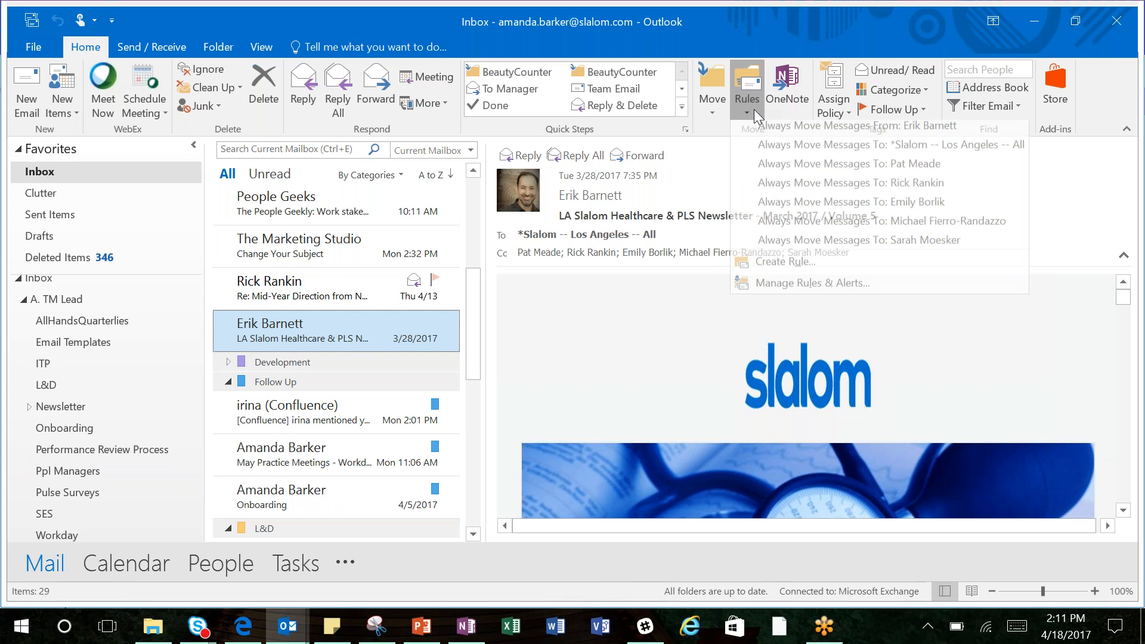
pyautogui.click(764, 268)
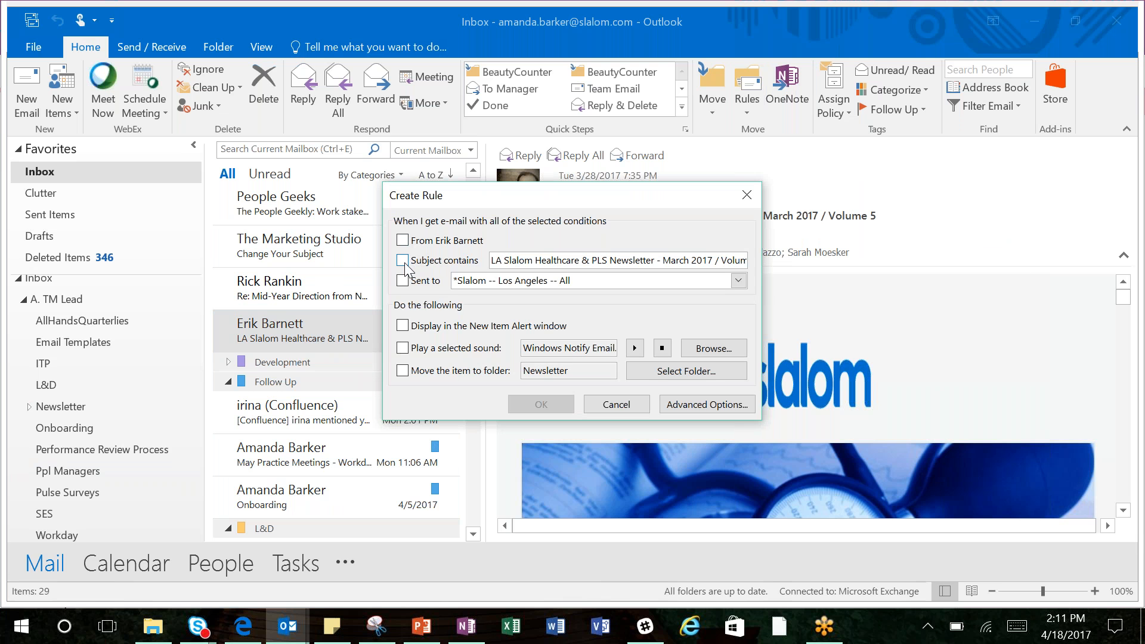
# Step: Set the rule to apply when the subject contains "Newsletter" and to move the item to the Newsletter folder
pyautogui.click(404, 261)
pyautogui.hotkey('ctrl', 'a')
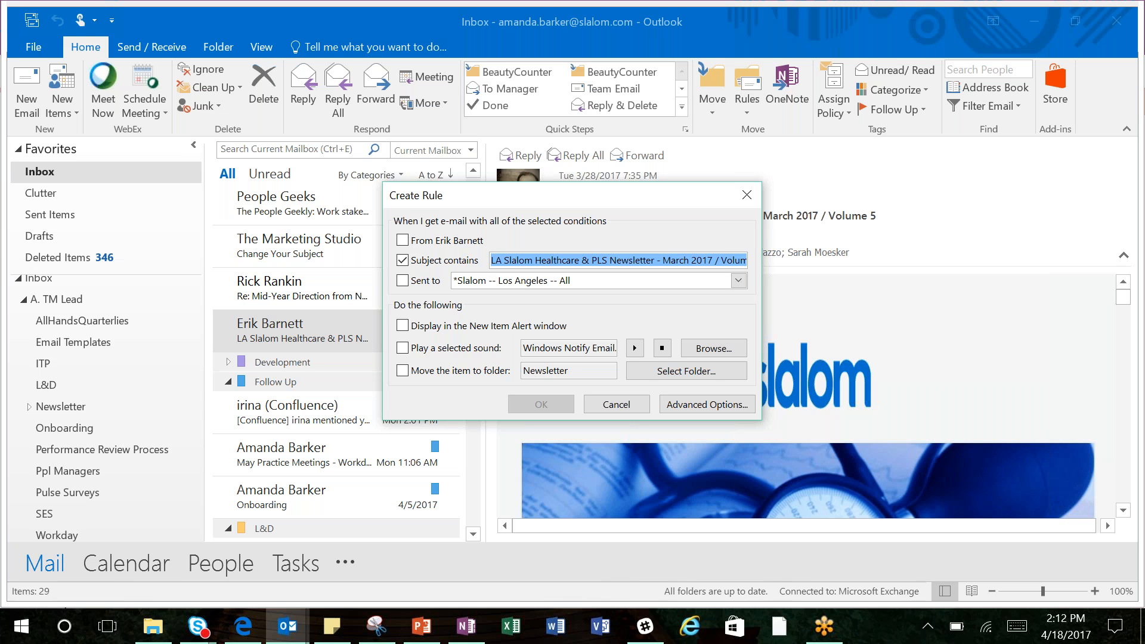
pyautogui.write('Newsl')
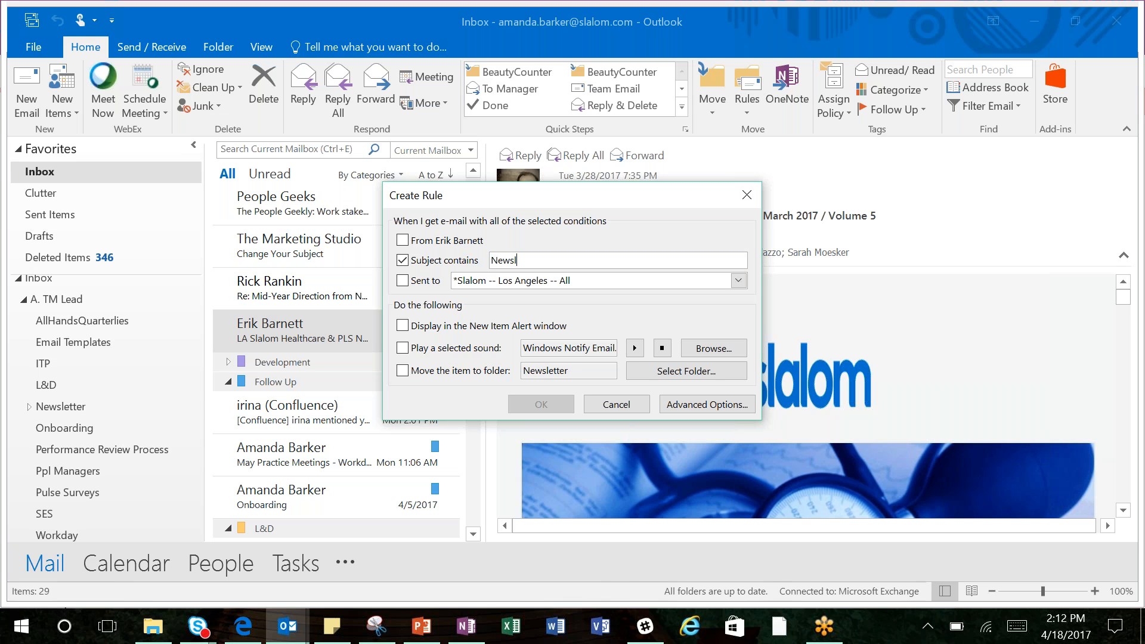
pyautogui.write('etter')
pyautogui.click(408, 371)
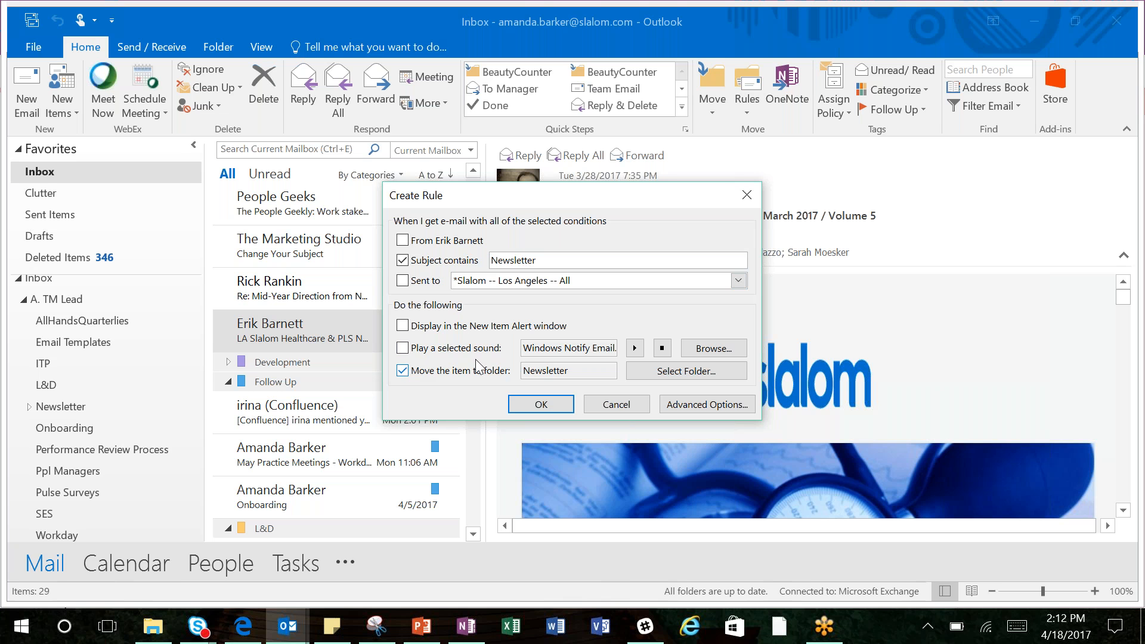
# Step: Browse the rule's destination folders to Newsletter under A. TM Lead, and cancel both the folder choice and the rule
pyautogui.click(686, 371)
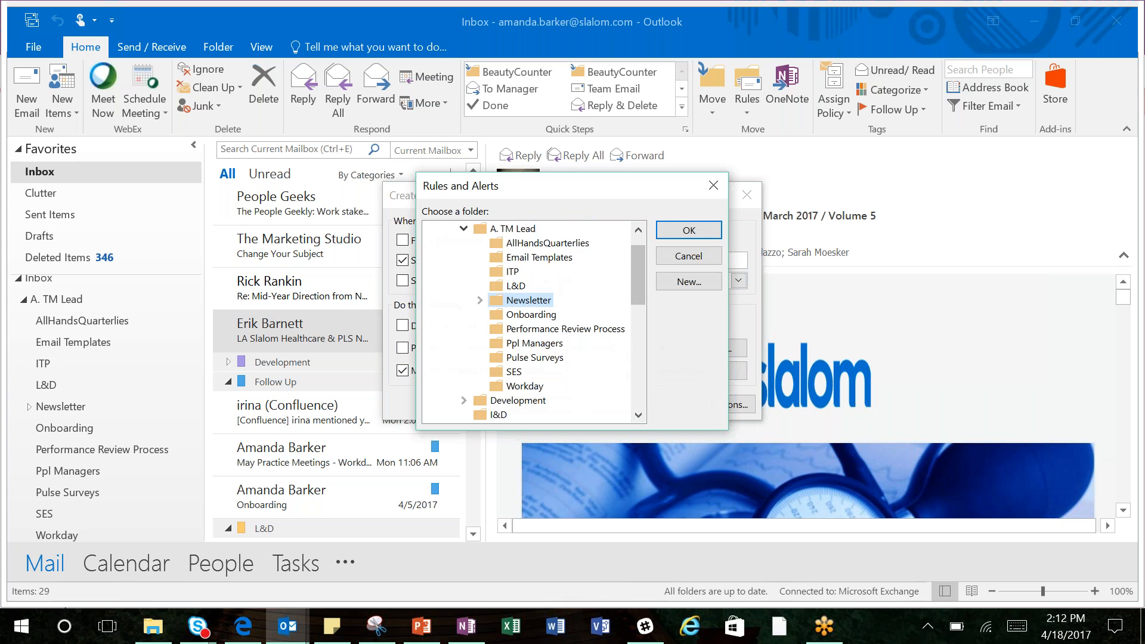
pyautogui.moveTo(642, 278)
pyautogui.mouseDown()
pyautogui.moveTo(653, 320)
pyautogui.moveTo(632, 258)
pyautogui.mouseUp()
pyautogui.click(464, 258)
pyautogui.click(464, 257)
pyautogui.click(530, 329)
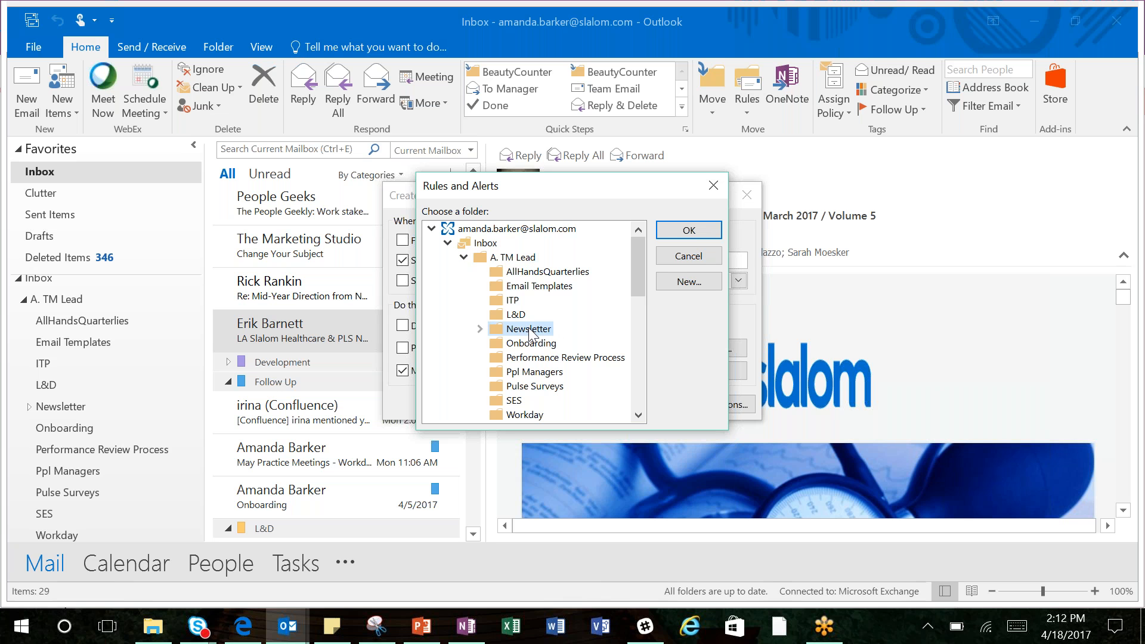
pyautogui.click(689, 256)
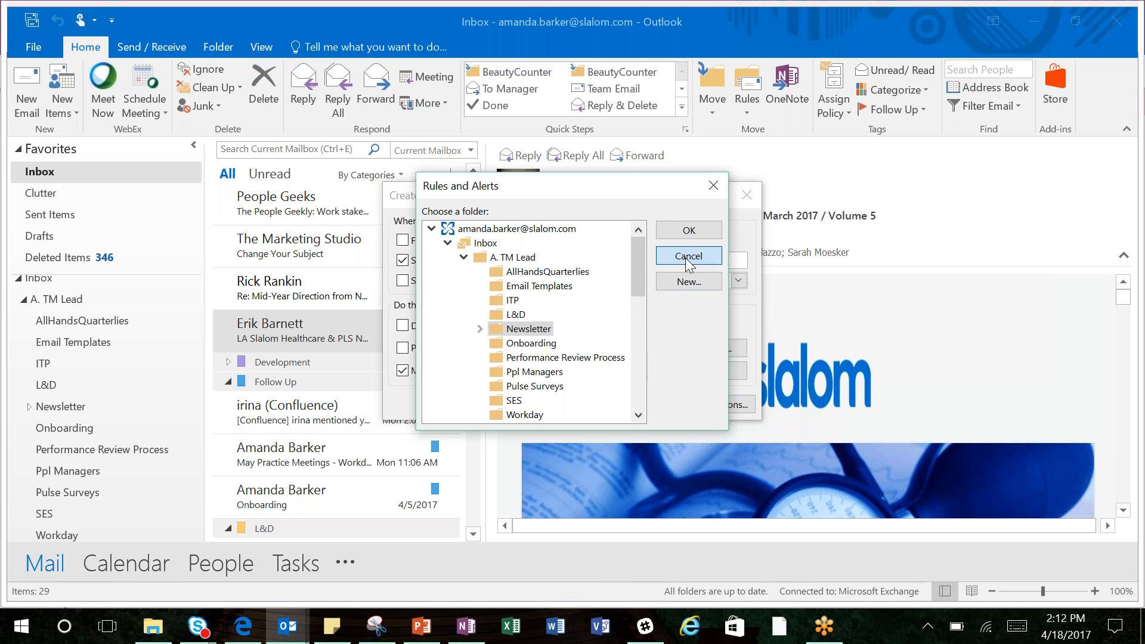
pyautogui.click(618, 405)
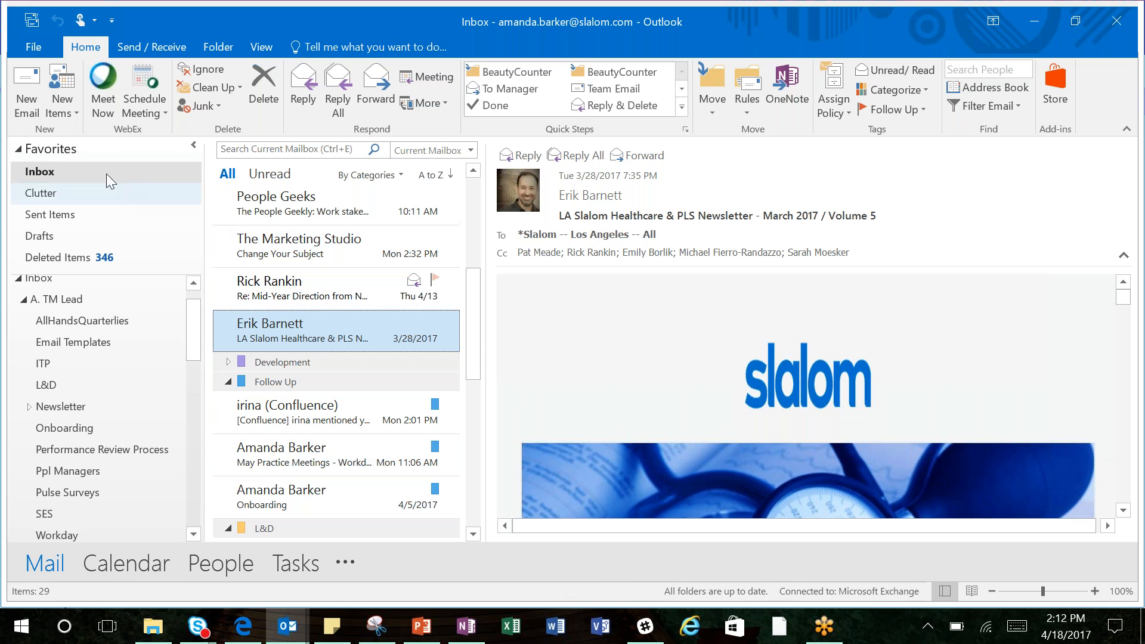
# Step: Start a new email message and dismiss the overdue Send SES Pulse Survey reminder
pyautogui.click(39, 118)
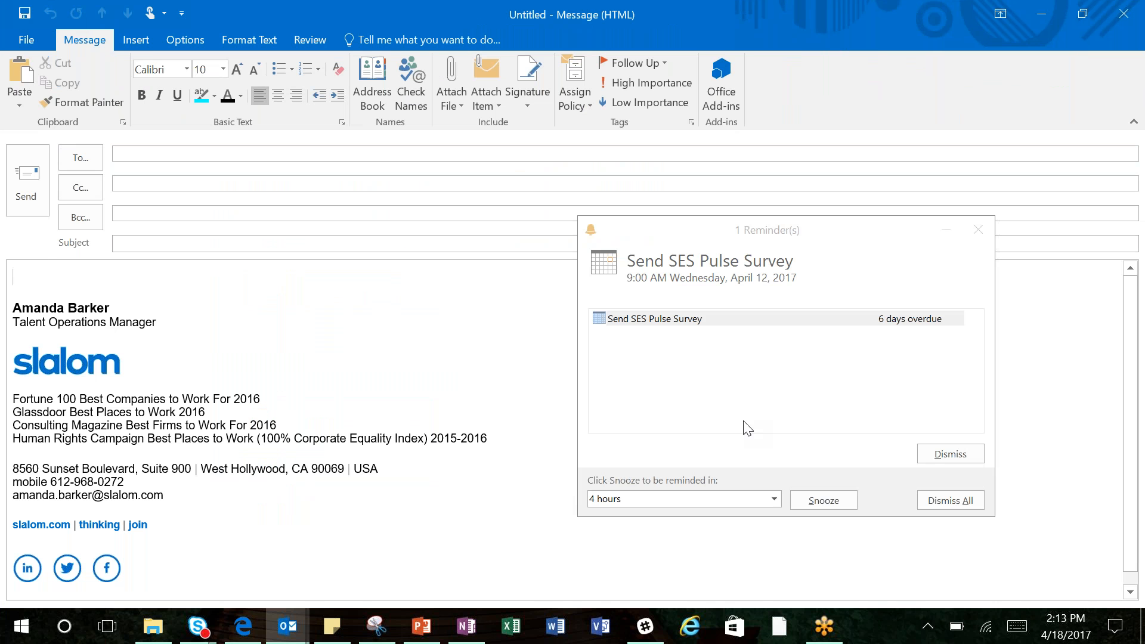
pyautogui.click(945, 456)
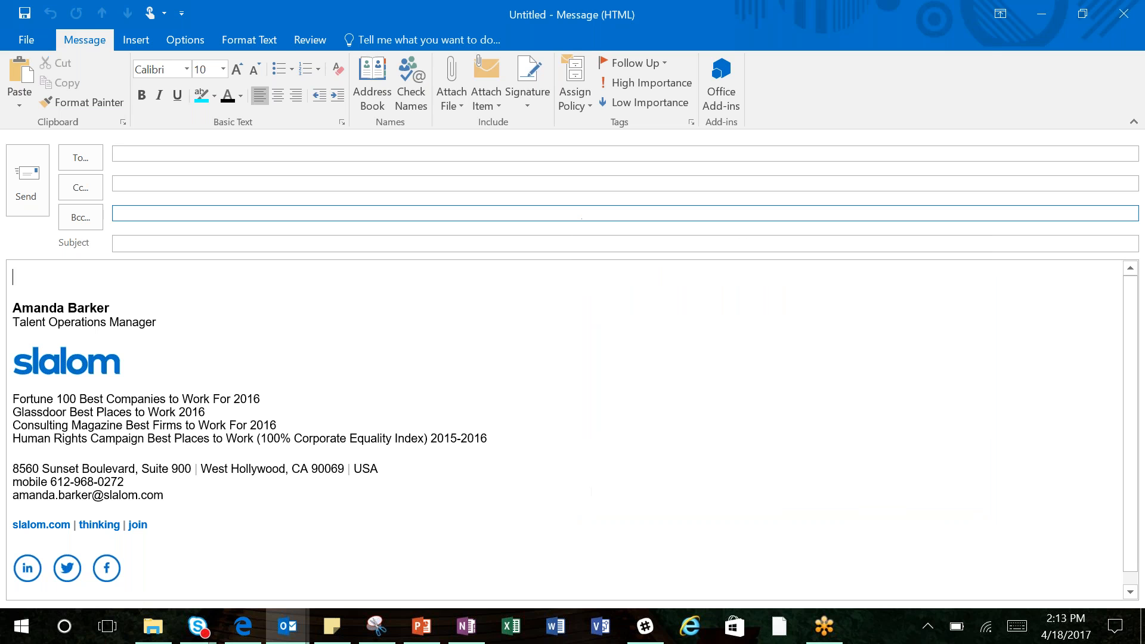
# Step: Insert a table of three columns and four rows above the signature, heading the first two columns "item" and "owner"
pyautogui.click(130, 38)
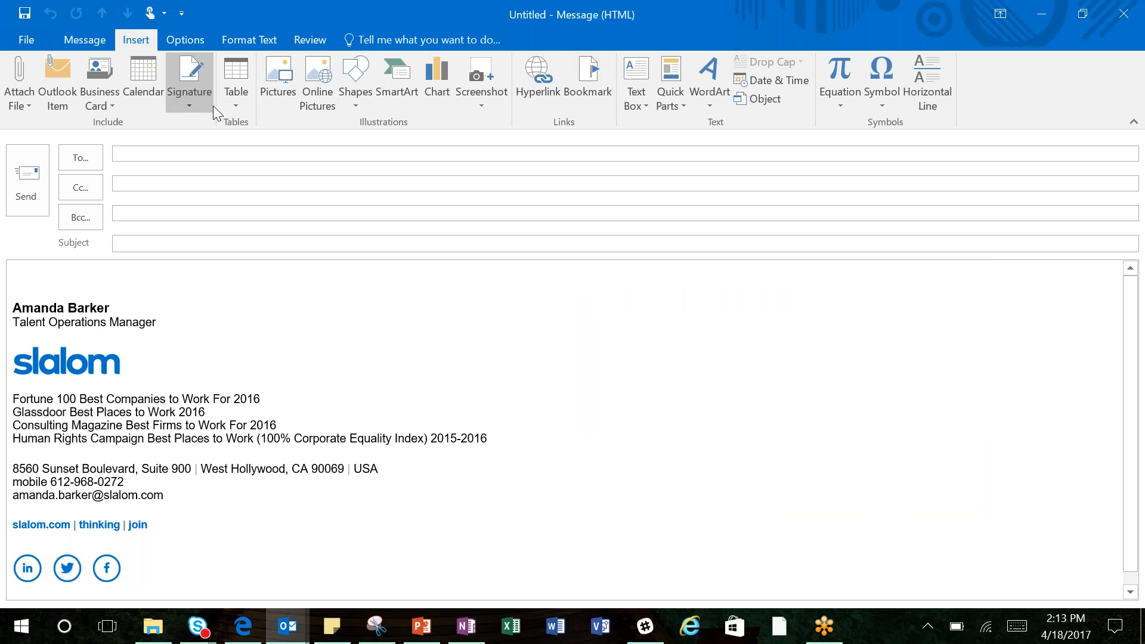
pyautogui.press('Return')
pyautogui.press('Return')
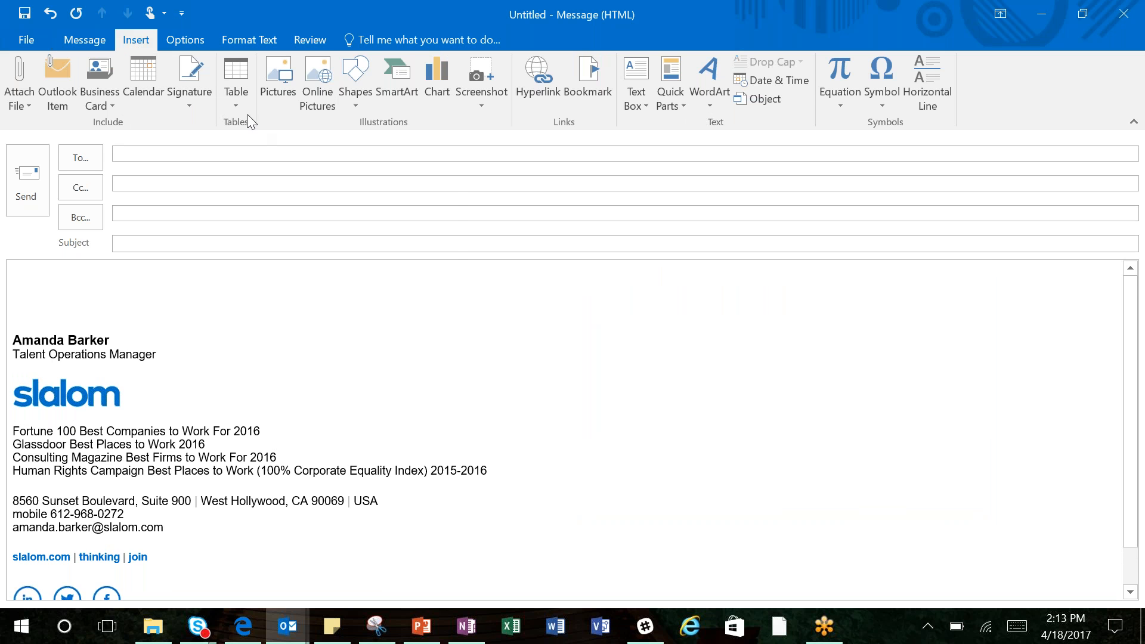
pyautogui.click(235, 105)
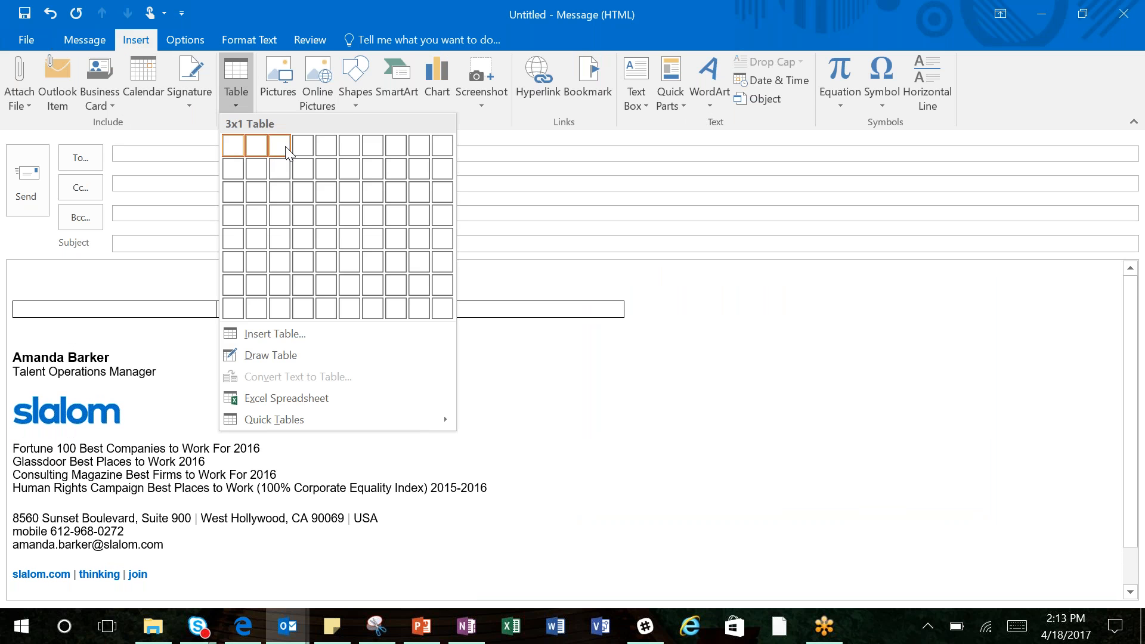
pyautogui.click(285, 233)
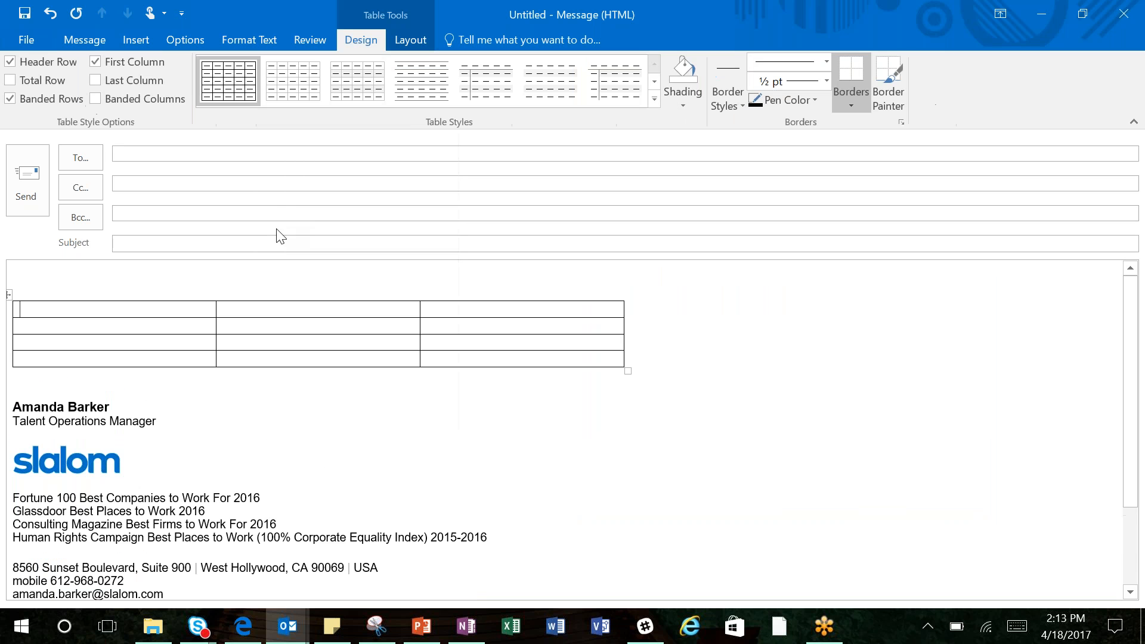
pyautogui.write('item\t')
pyautogui.write('owner')
# Step: Insert the "recruiting" picture above the table and shrink it proportionally to about half its size
pyautogui.click(87, 281)
pyautogui.click(128, 46)
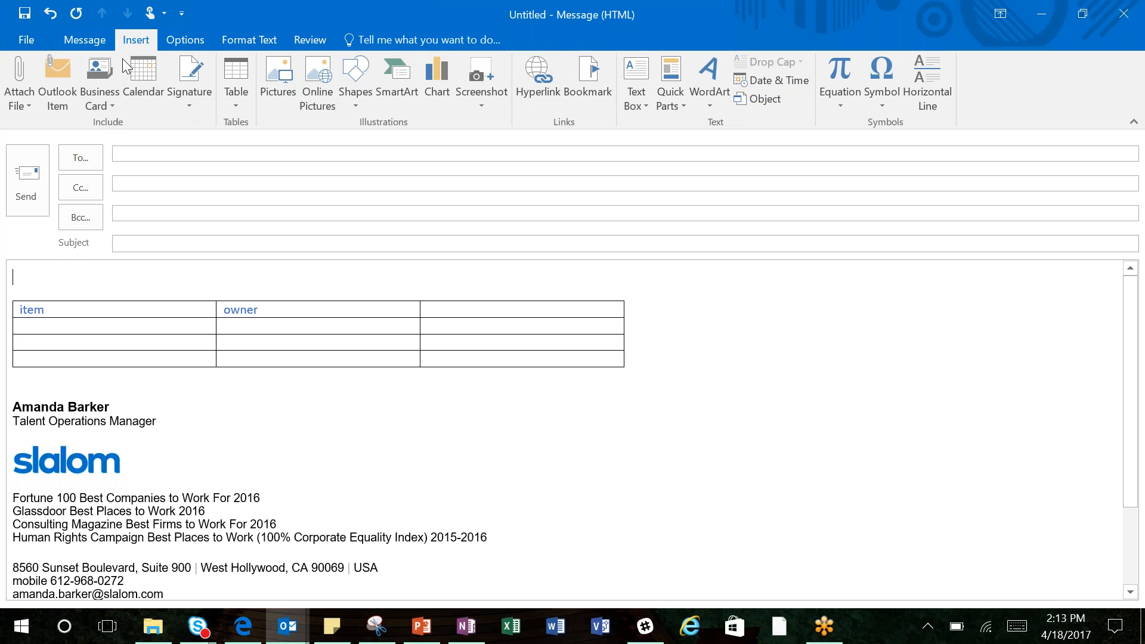
pyautogui.click(280, 96)
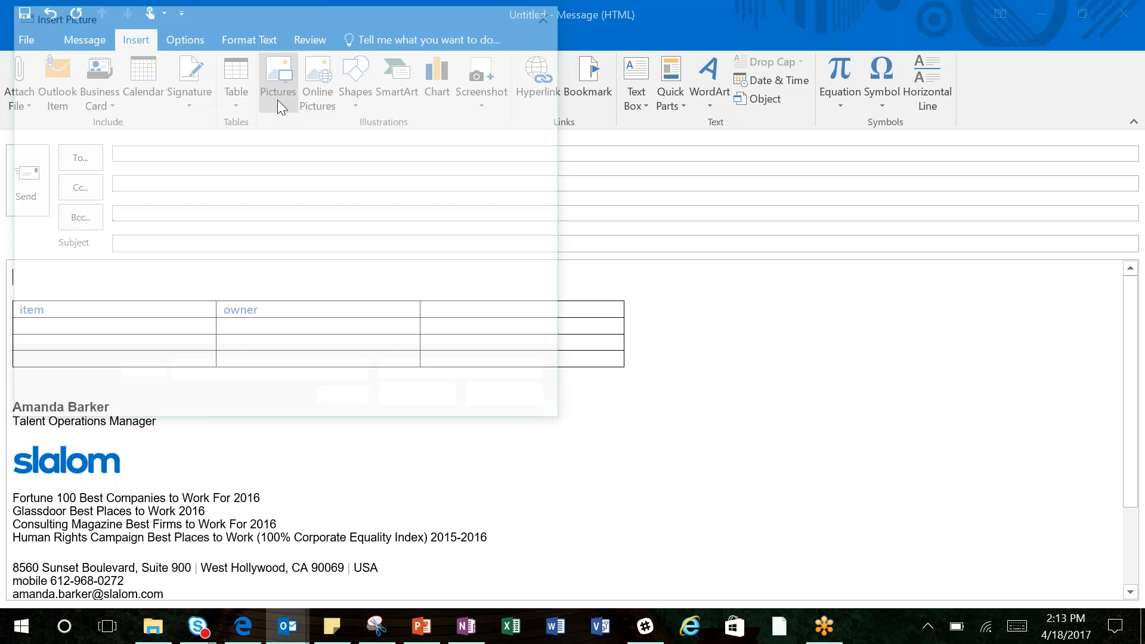
pyautogui.click(245, 287)
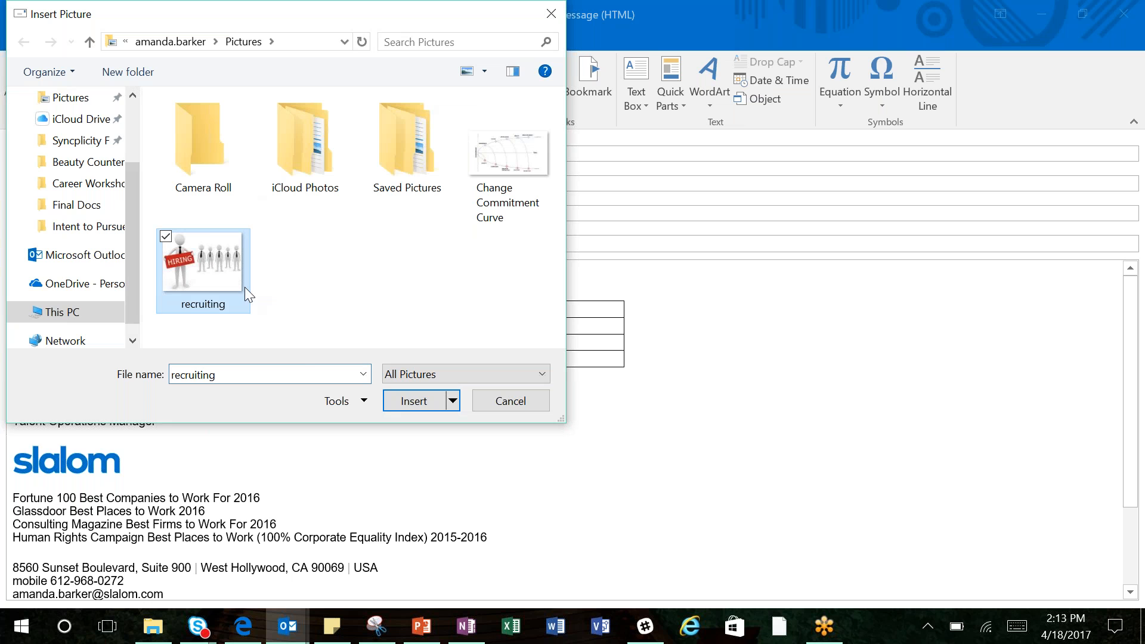
pyautogui.click(404, 403)
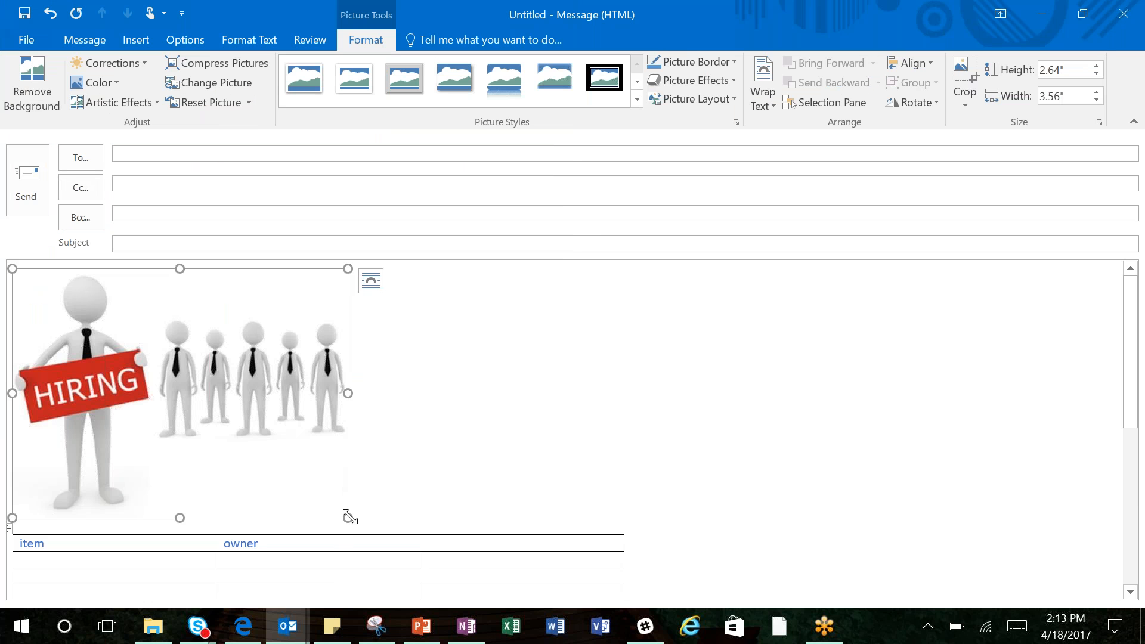
pyautogui.moveTo(347, 518); pyautogui.dragTo(194, 361)
pyautogui.click(88, 444)
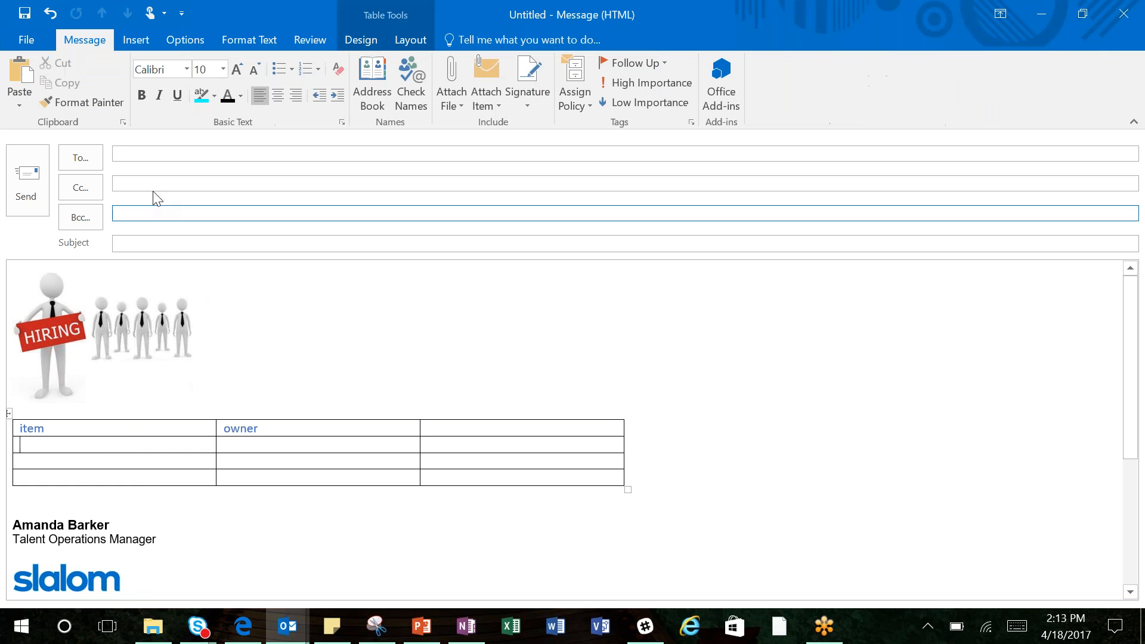
# Step: Attach the "quick check" message from the A. TM Lead folder to the email as an Outlook item
pyautogui.click(131, 43)
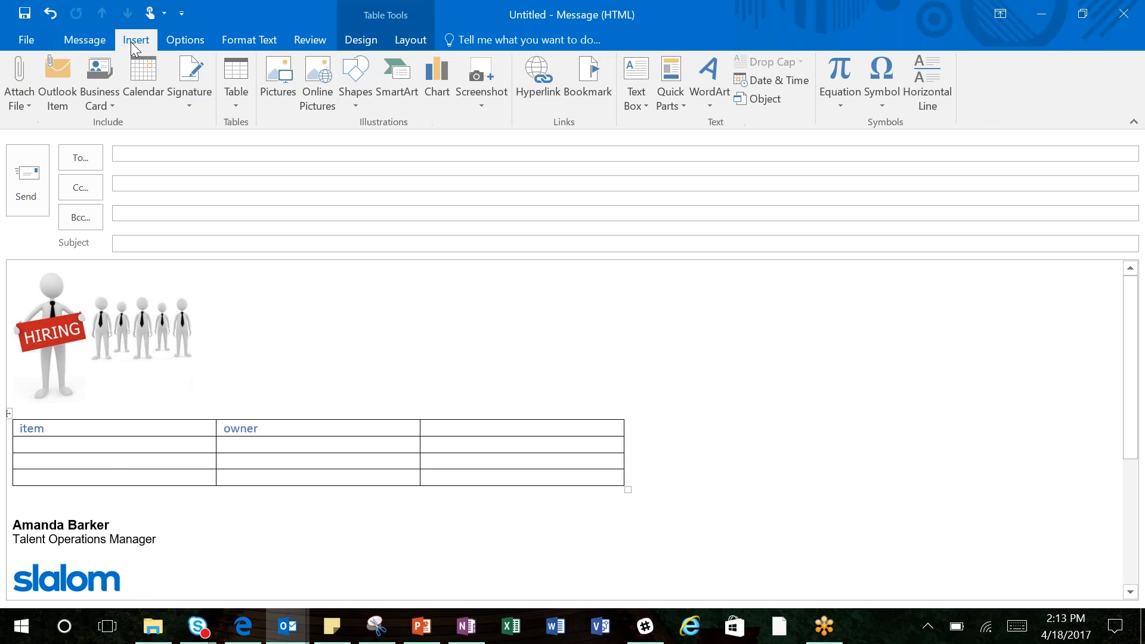
pyautogui.click(59, 95)
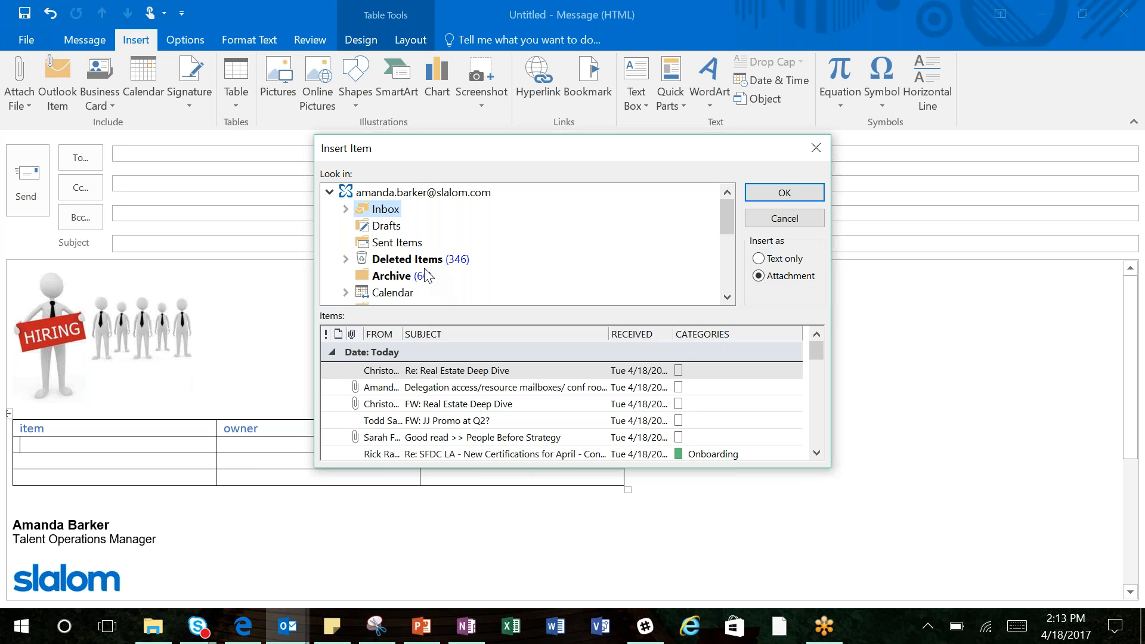
pyautogui.click(346, 209)
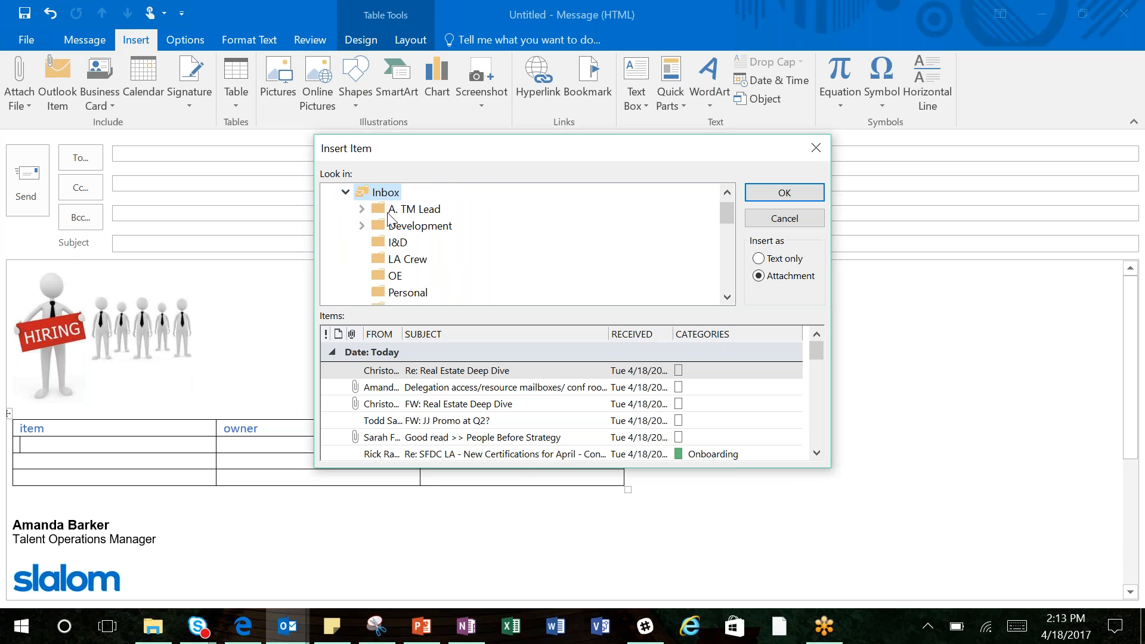
pyautogui.click(414, 210)
pyautogui.click(380, 334)
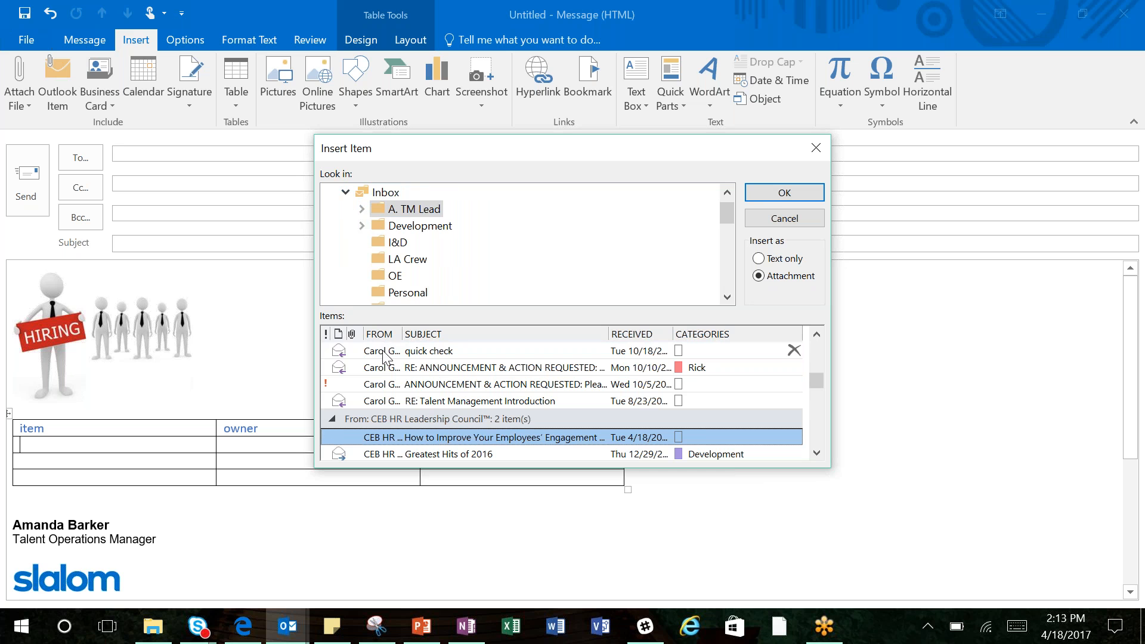
pyautogui.click(385, 353)
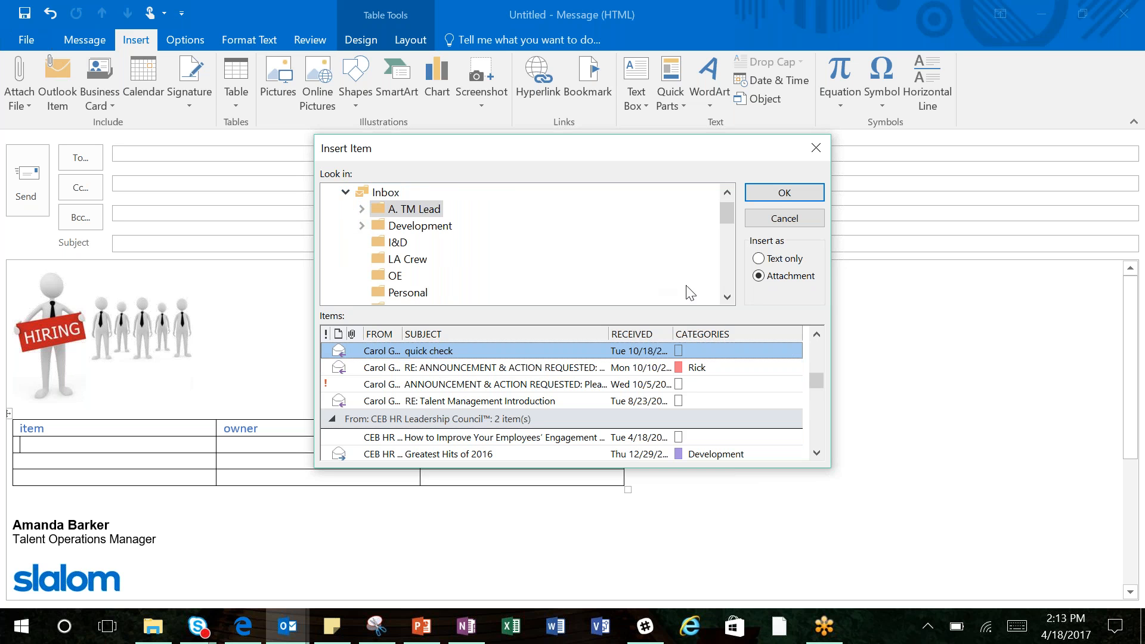
pyautogui.click(779, 197)
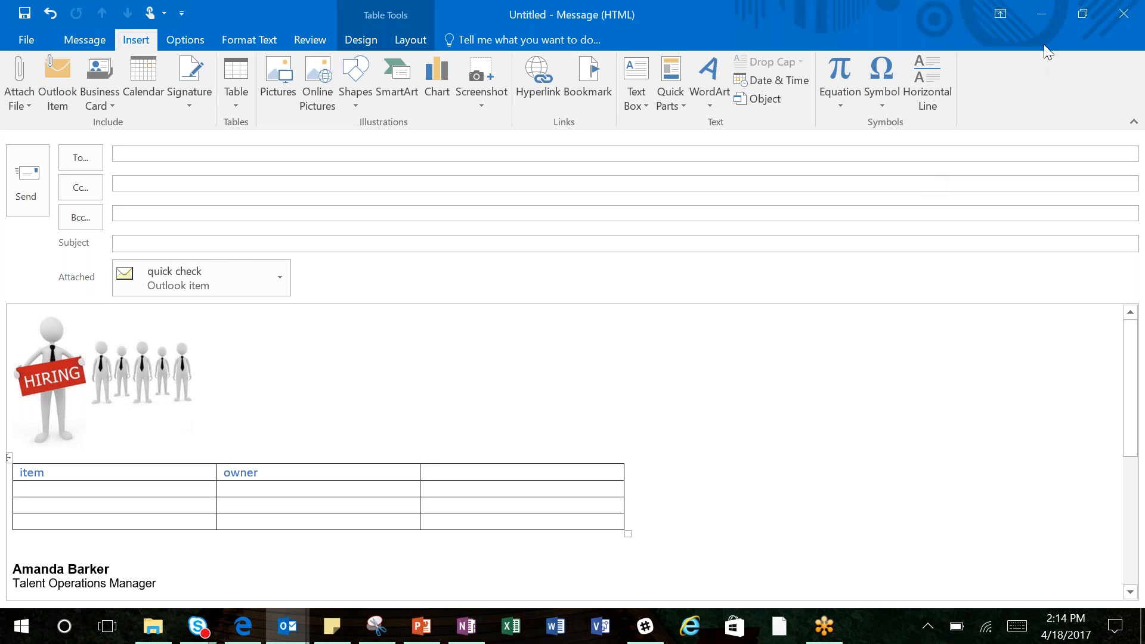
# Step: Close the email draft without saving the changes
pyautogui.click(1137, 16)
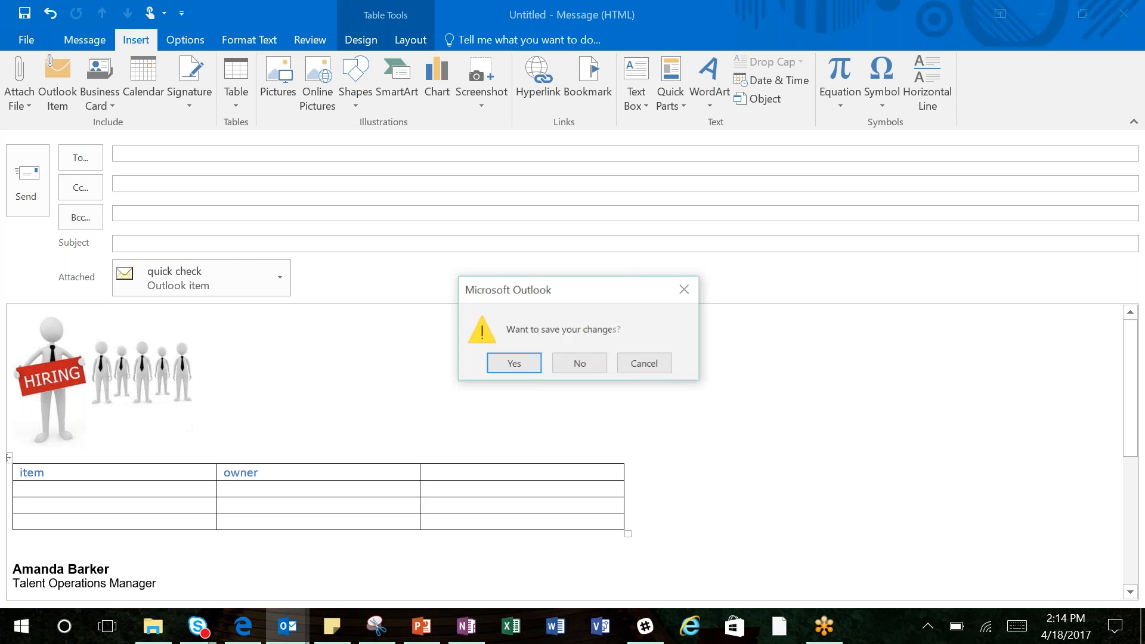
pyautogui.click(578, 366)
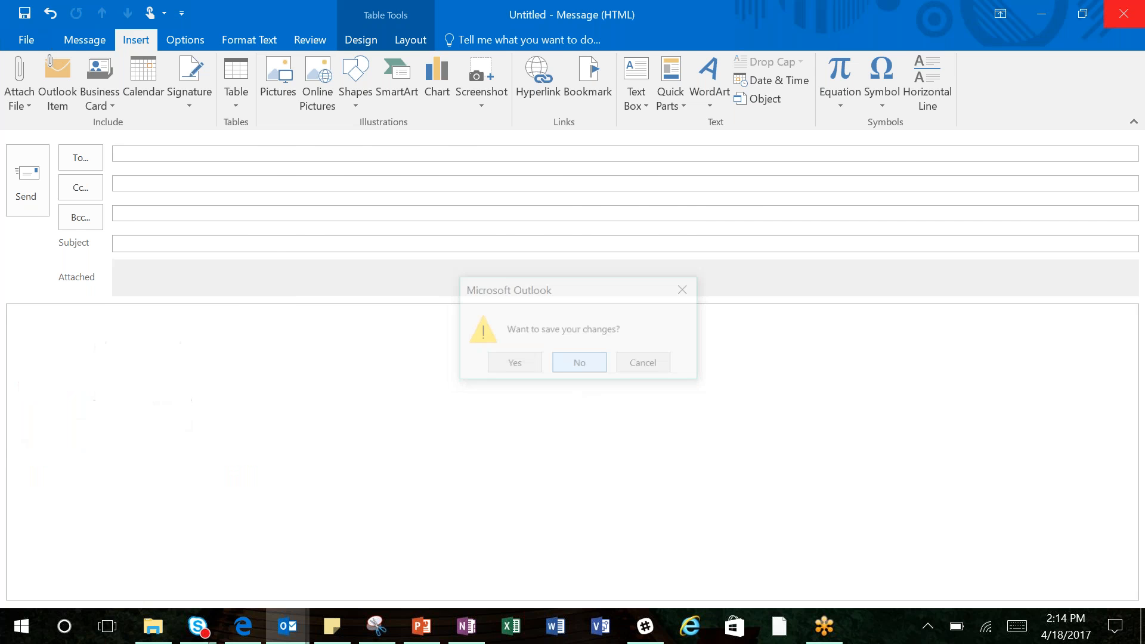
# Step: Switch to the calendar, view the work week of April 17 - 21, 2017, and return to the single-day view
pyautogui.moveTo(144, 571)
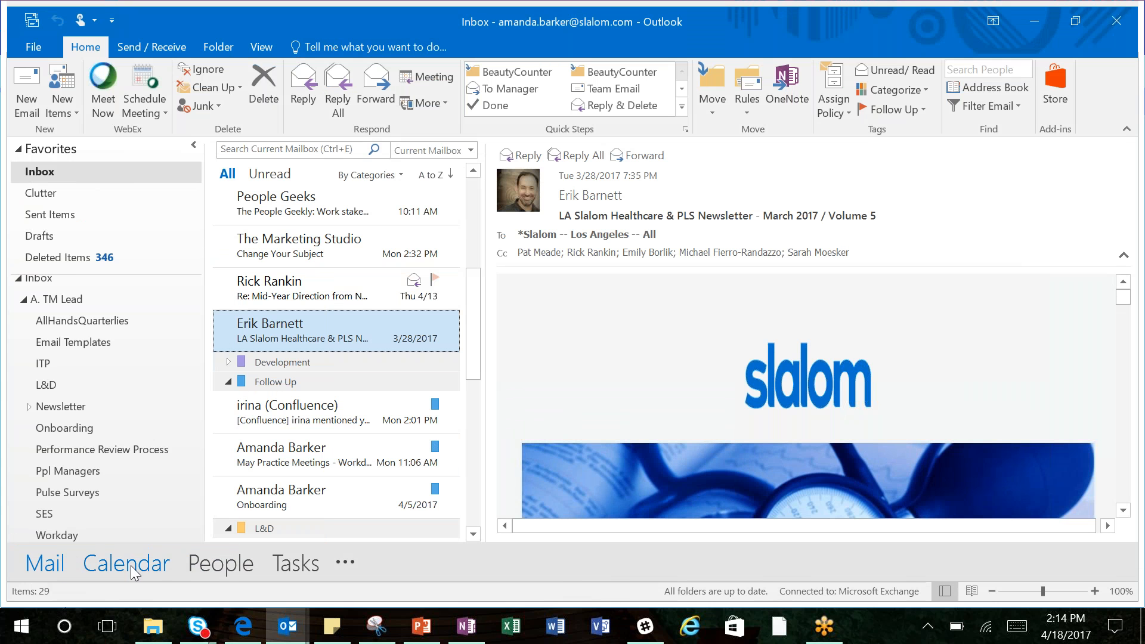
pyautogui.click(126, 563)
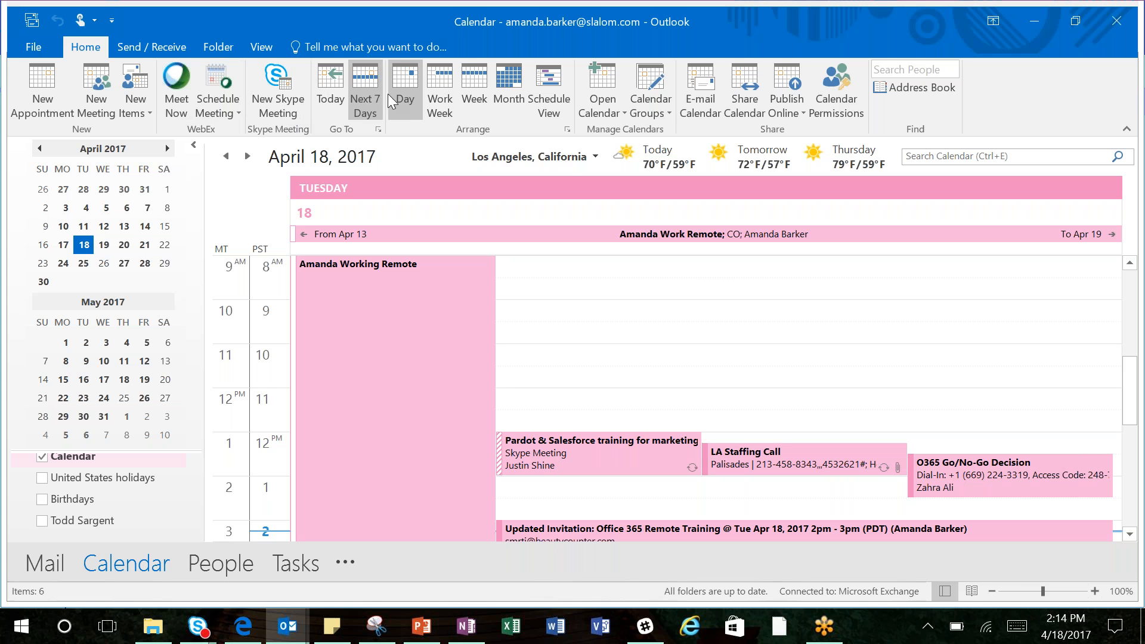
pyautogui.click(440, 101)
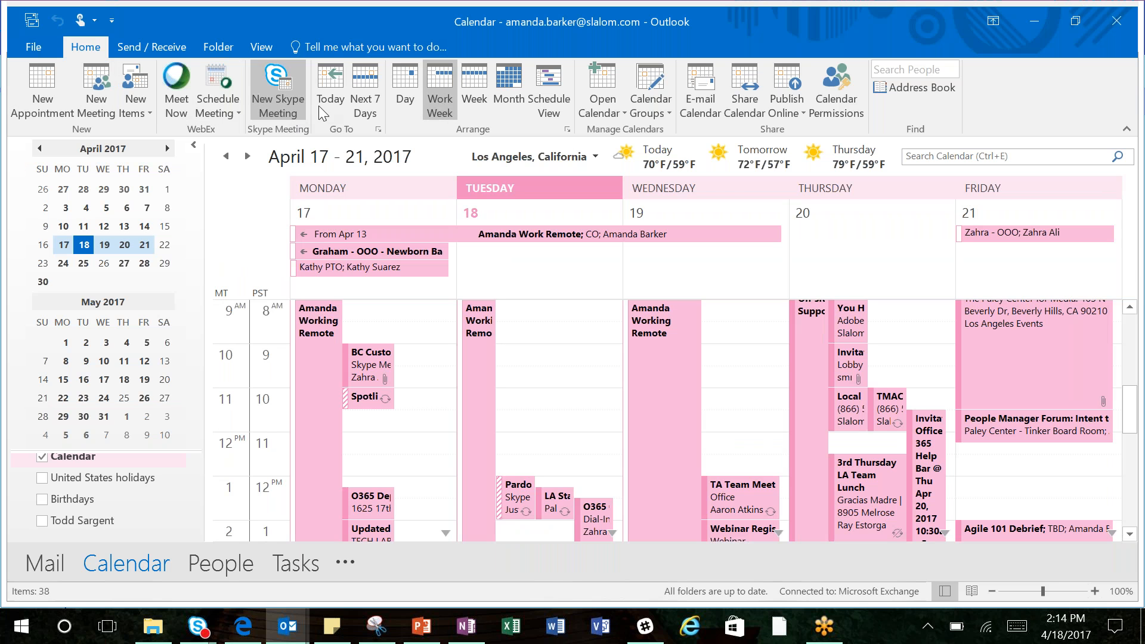
pyautogui.click(409, 105)
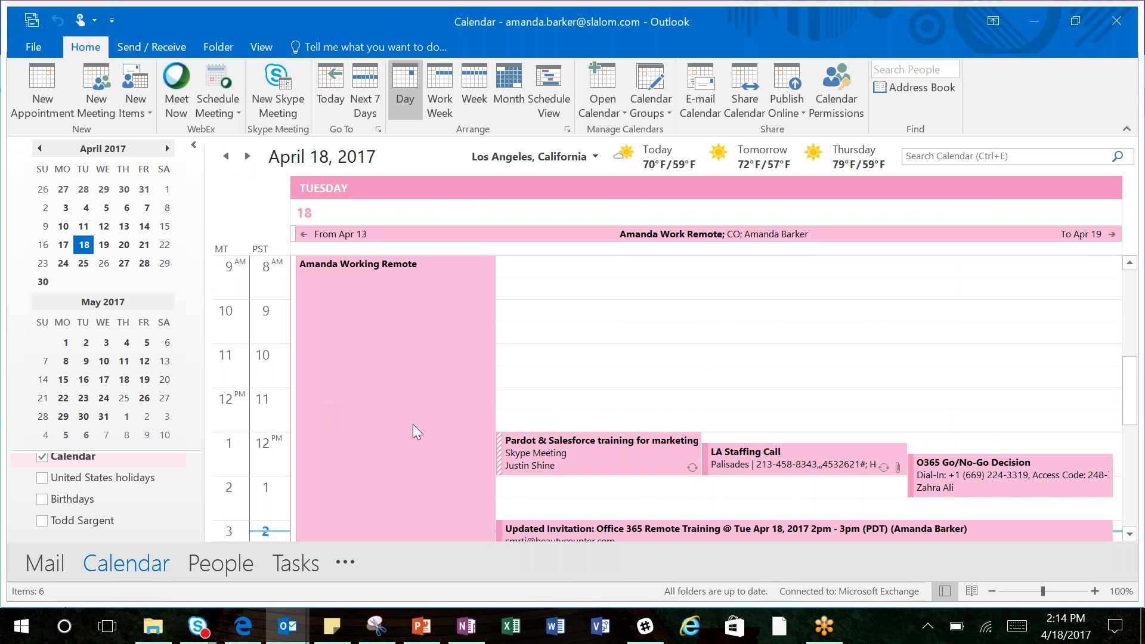
# Step: Create a new meeting in the 10:00 AM slot on April 18, 2017 and add four colleagues as attendees
pyautogui.click(575, 364)
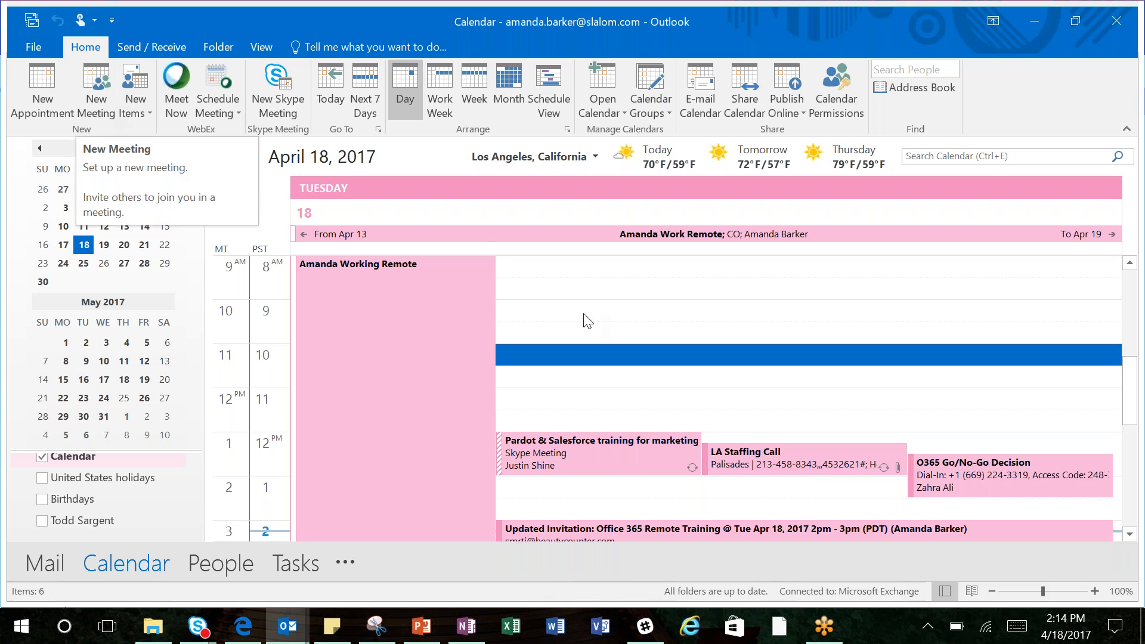
pyautogui.click(99, 95)
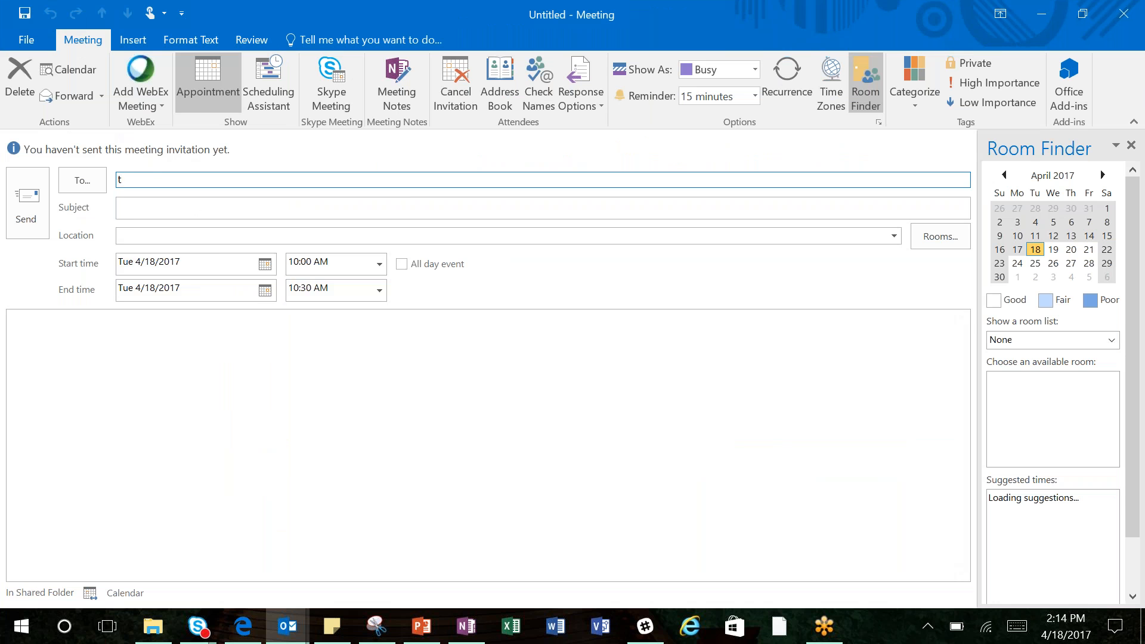
pyautogui.write('to')
pyautogui.press('Return')
pyautogui.write('rick')
pyautogui.press('Return')
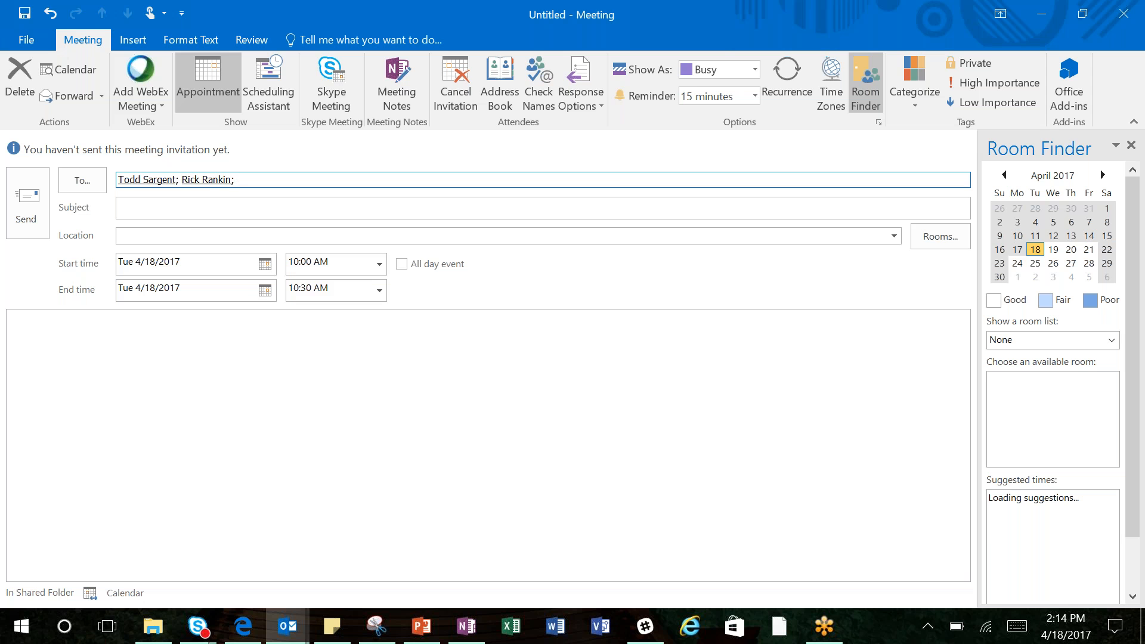
pyautogui.write('sar')
pyautogui.press('Return')
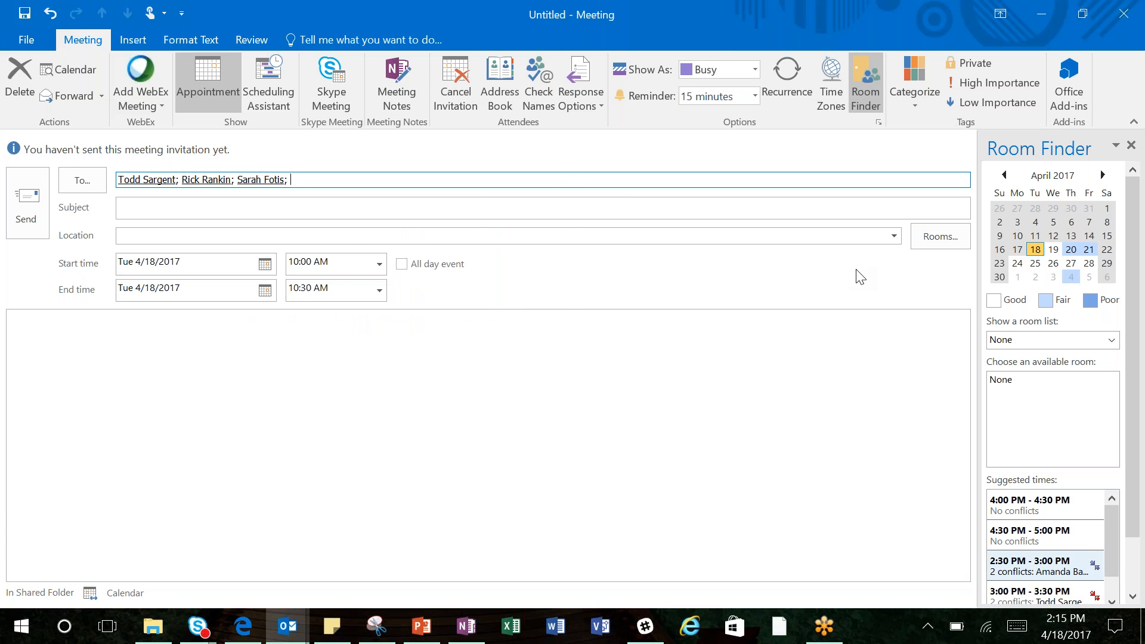
pyautogui.write('jon')
pyautogui.press('Return')
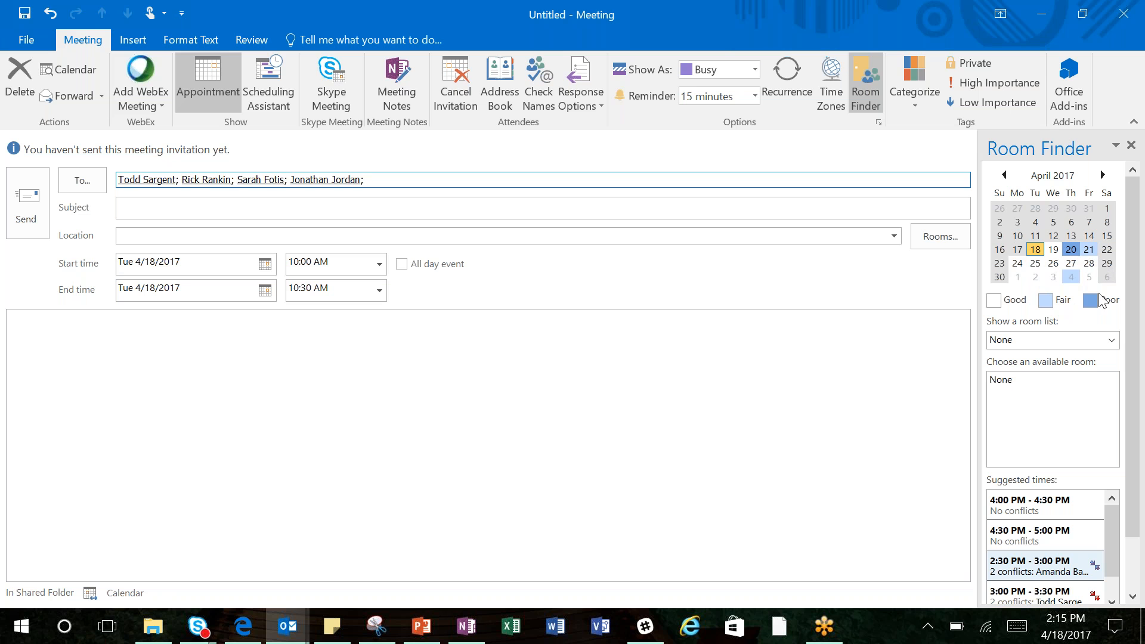
# Step: Move the meeting date to Tuesday 4/25/2017 and look through that day's suggested meeting times
pyautogui.click(1135, 278)
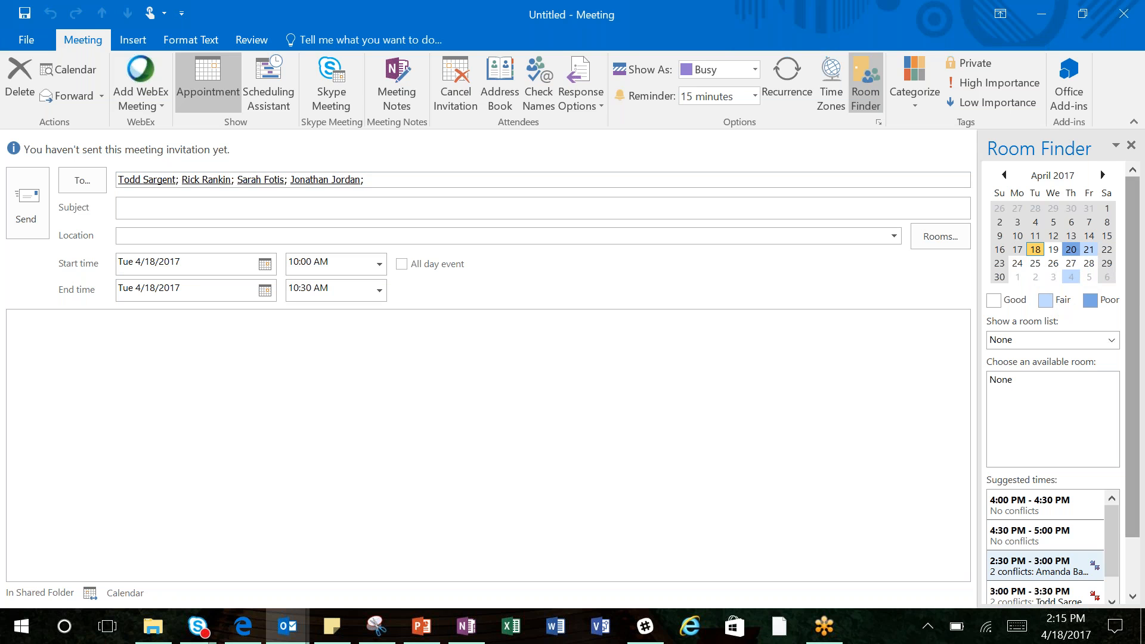
pyautogui.click(1037, 263)
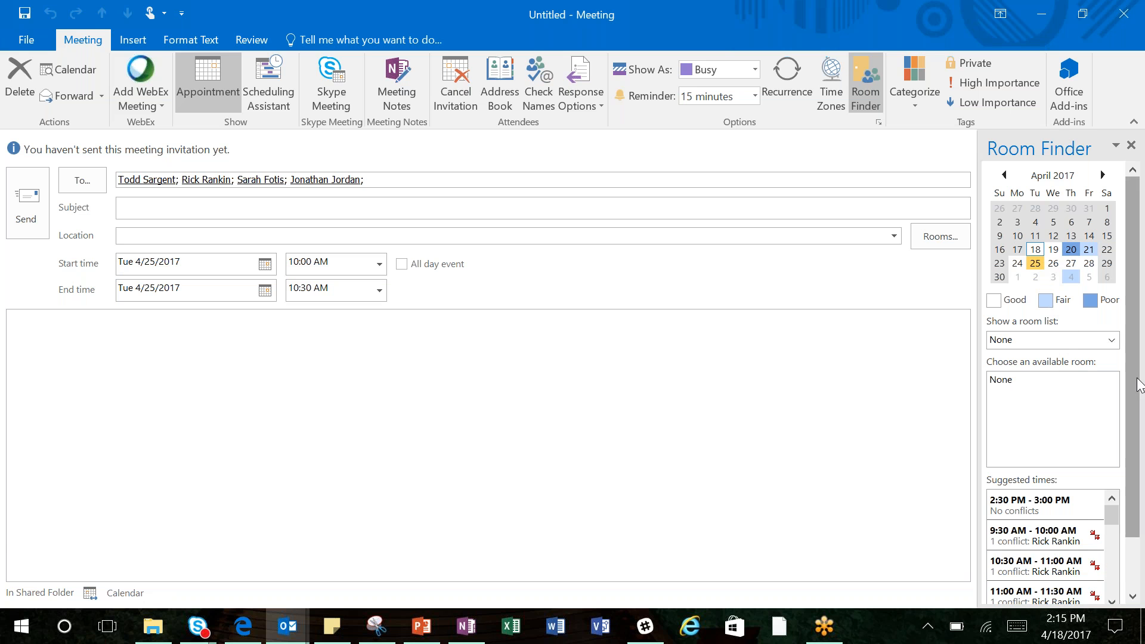
pyautogui.moveTo(1138, 384); pyautogui.dragTo(1138, 443)
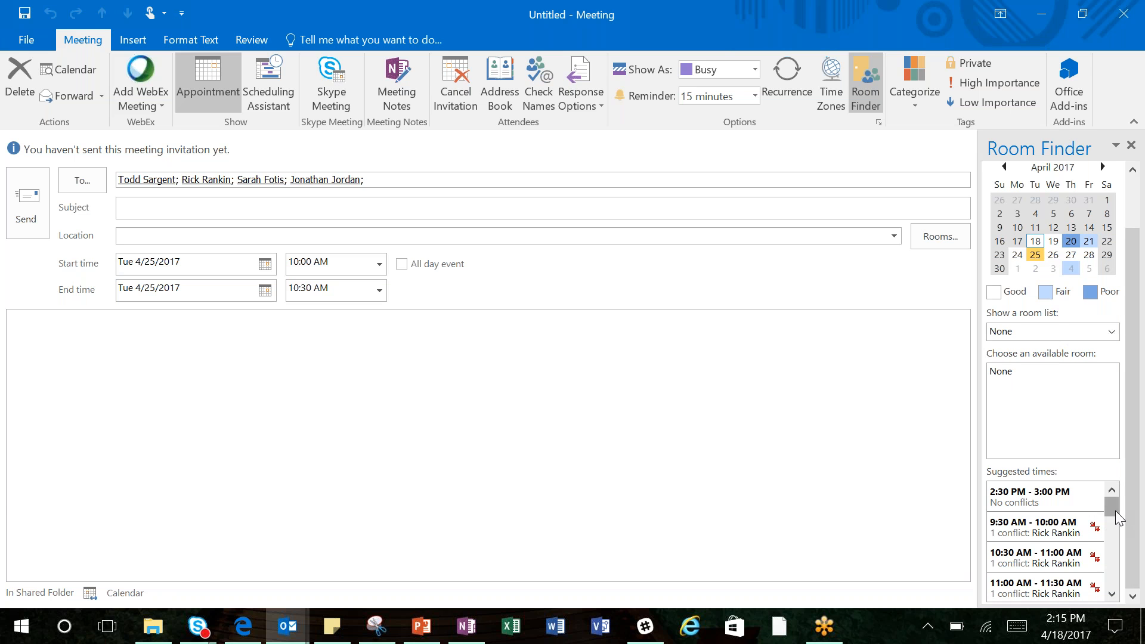
pyautogui.scroll(-2, 1116, 518)
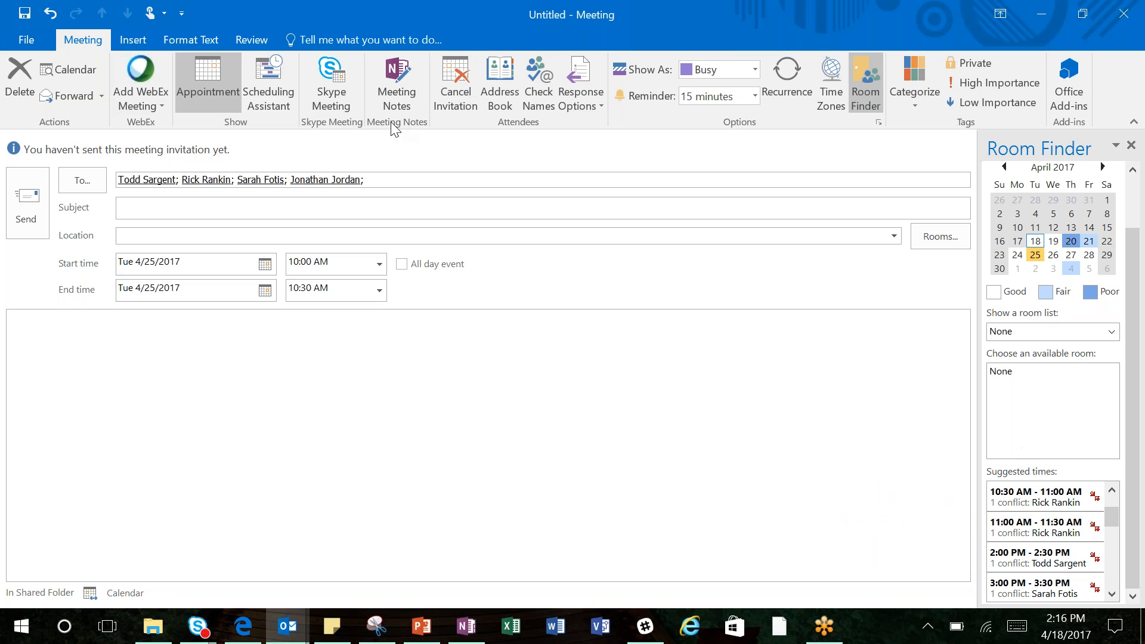
# Step: Show the Slalom Los Angeles conference room list for choosing the meeting's room
pyautogui.click(379, 355)
pyautogui.click(1112, 332)
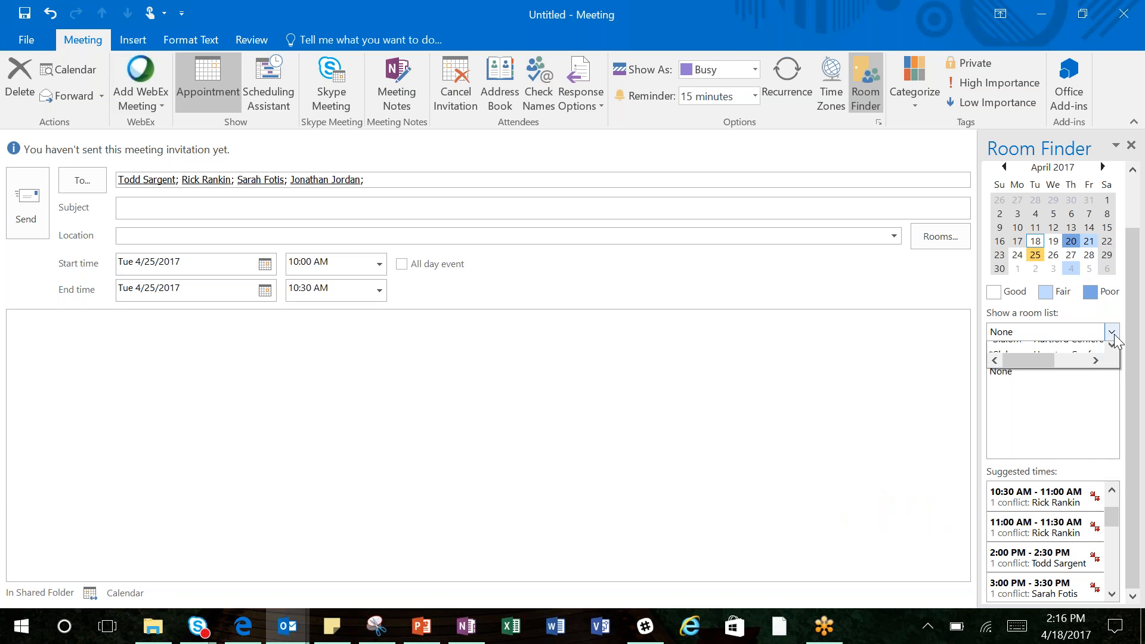
pyautogui.click(1114, 417)
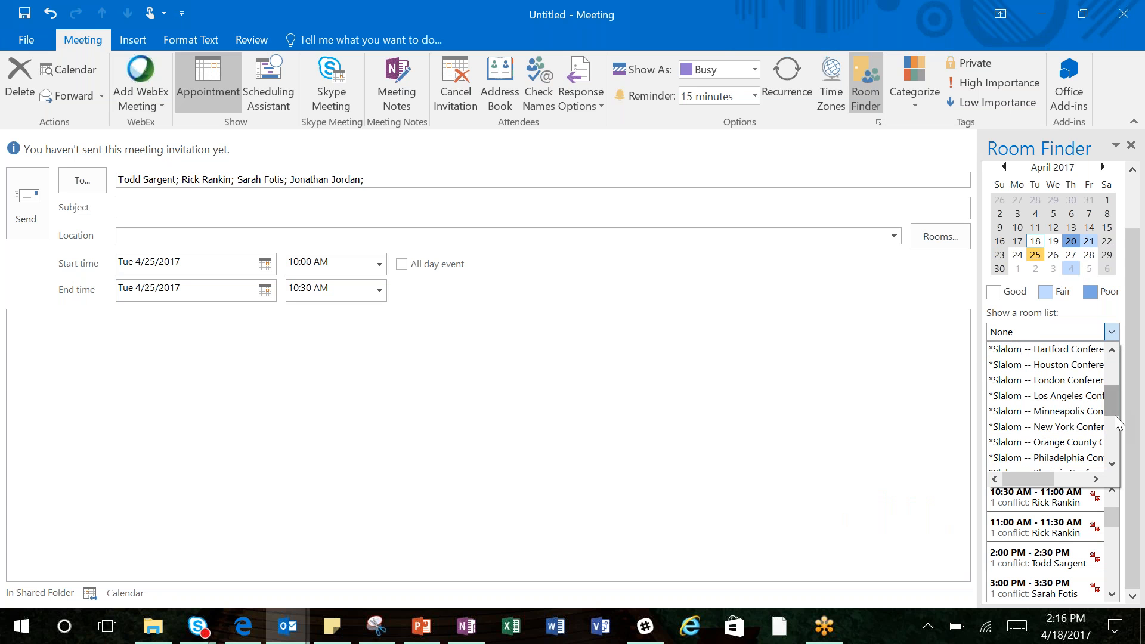
pyautogui.click(1078, 396)
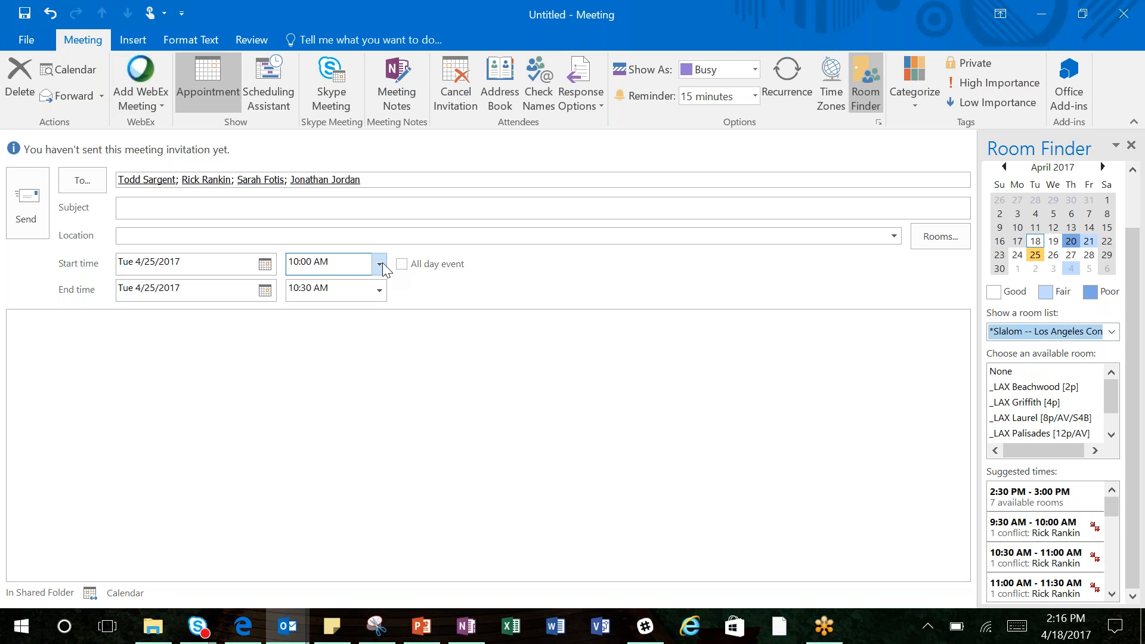
# Step: Book the _LAX Griffith [4p] room for the meeting and add Skype Meeting join details to the invitation
pyautogui.click(1027, 403)
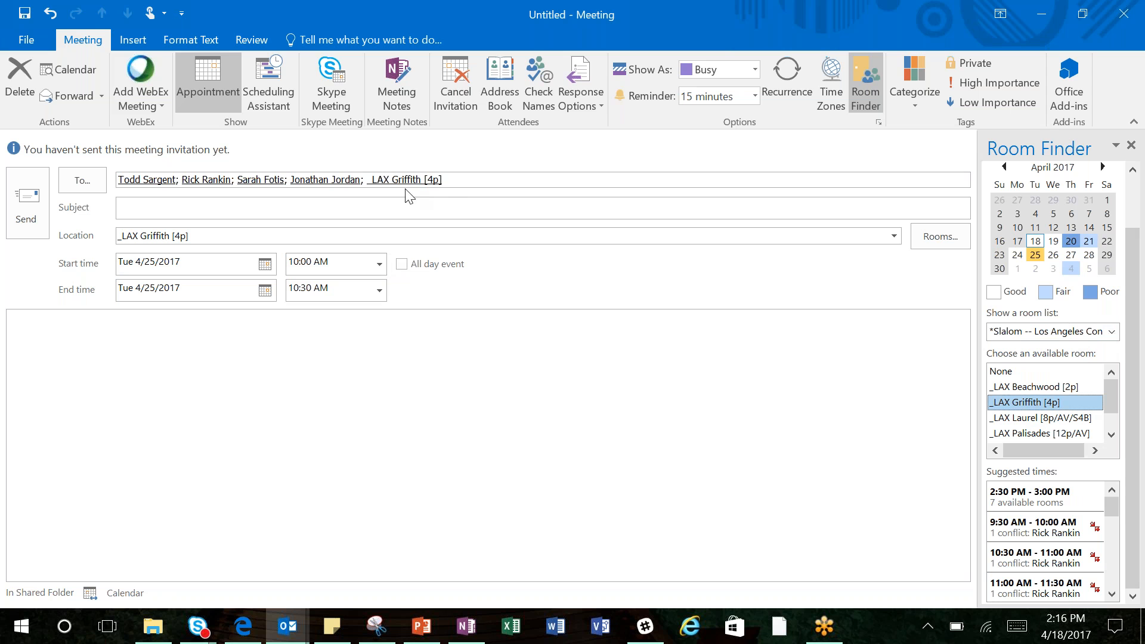
pyautogui.click(254, 212)
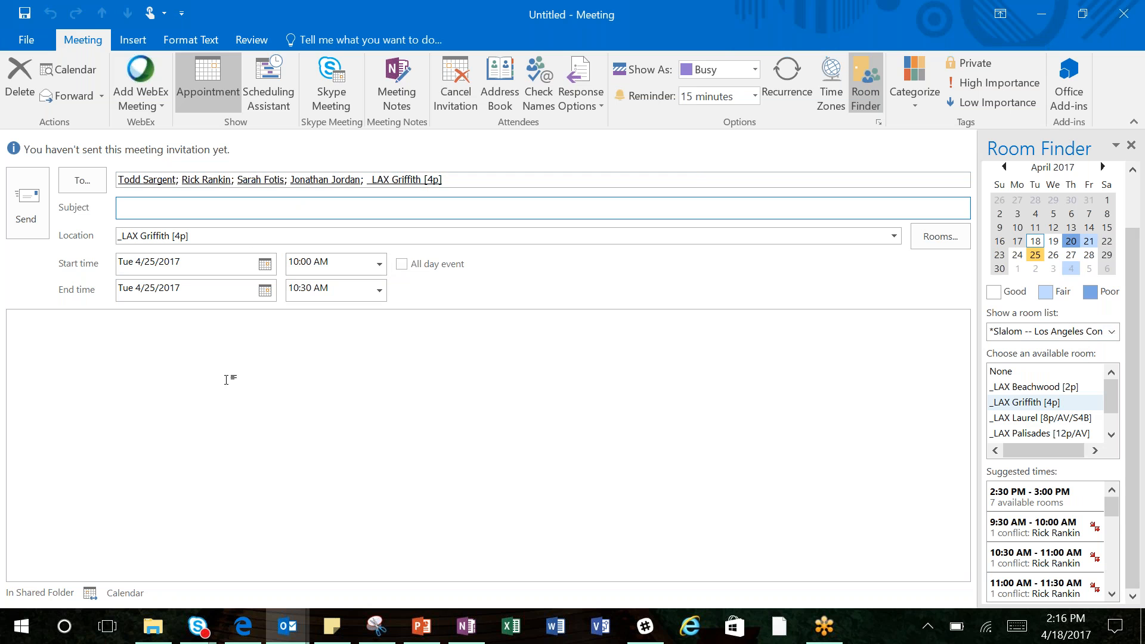
pyautogui.click(203, 366)
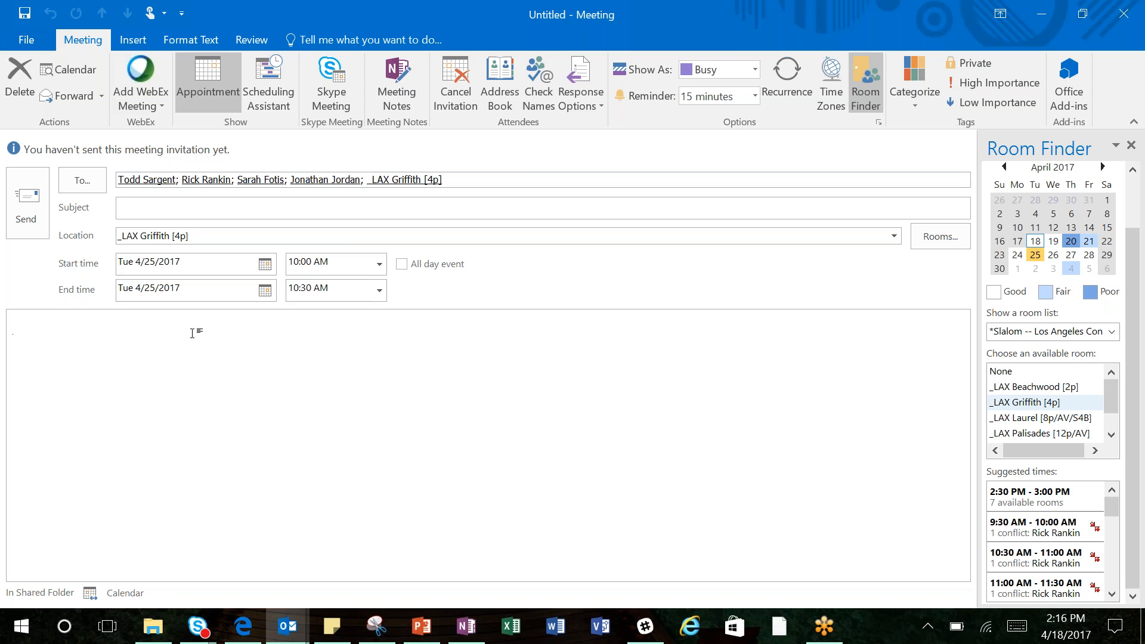
pyautogui.click(338, 98)
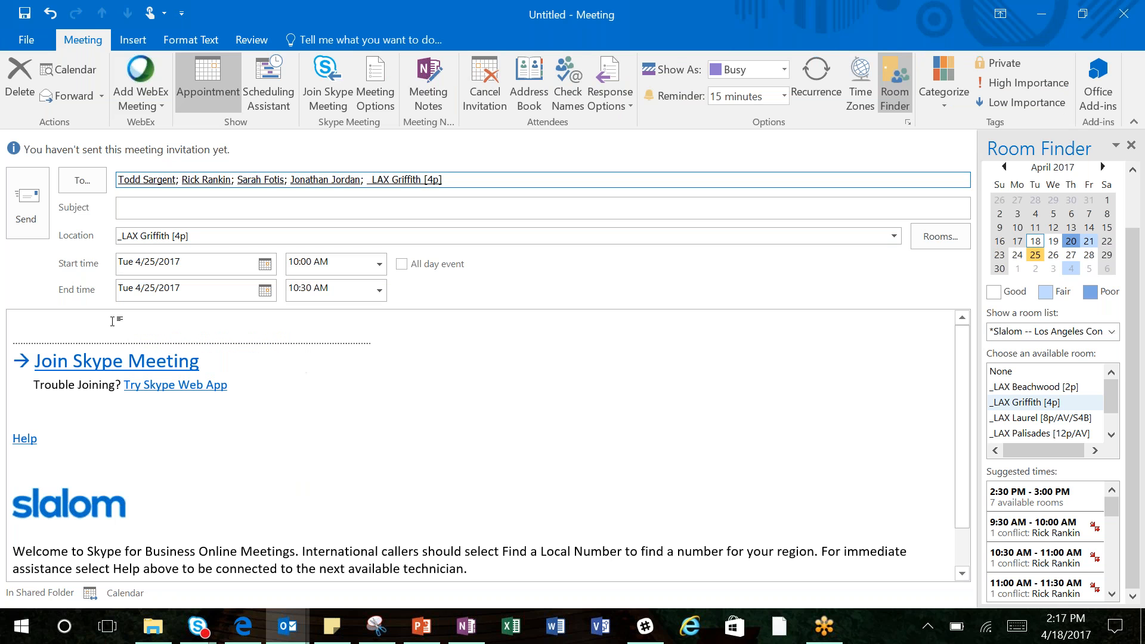
pyautogui.click(58, 317)
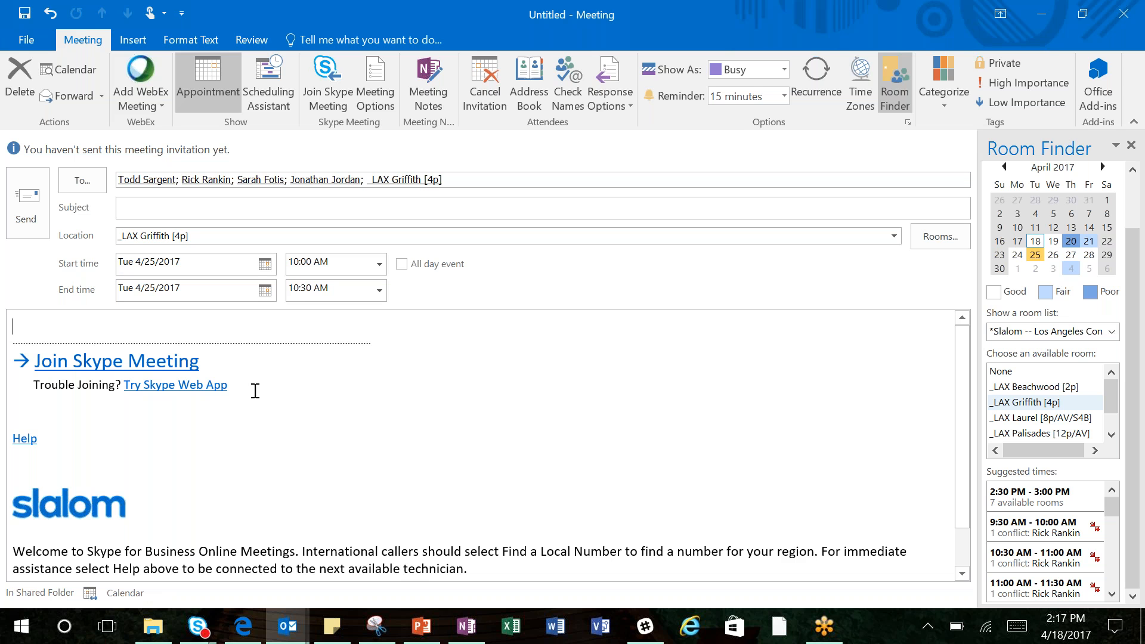
# Step: View the Skype meeting's permission options, cancel out of them, and close the unsent meeting invitation
pyautogui.click(376, 94)
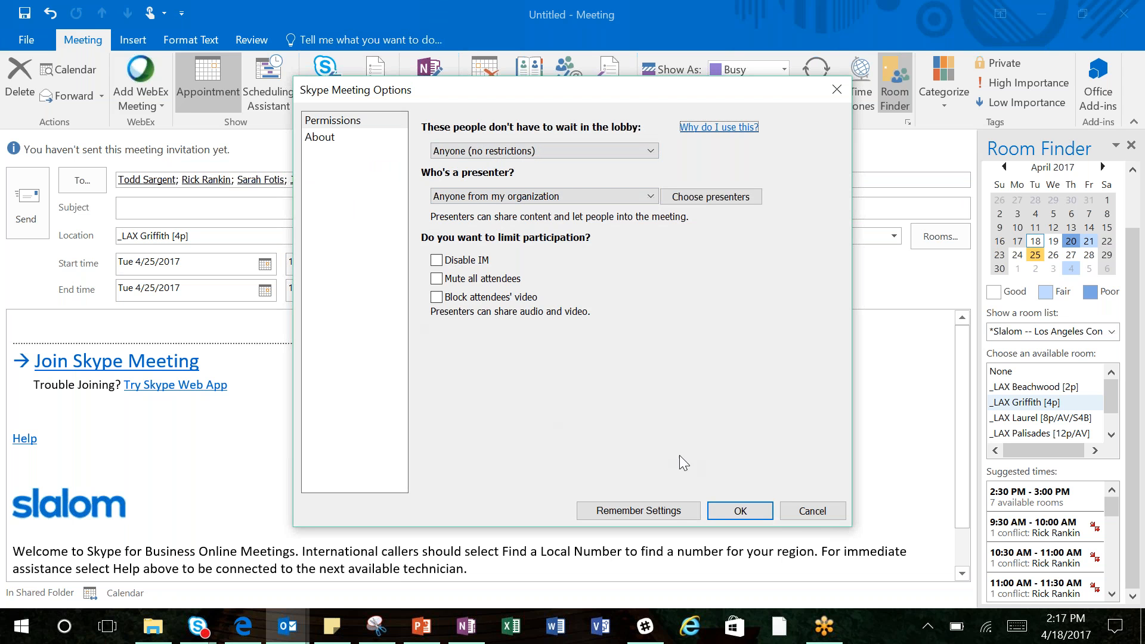
pyautogui.click(799, 516)
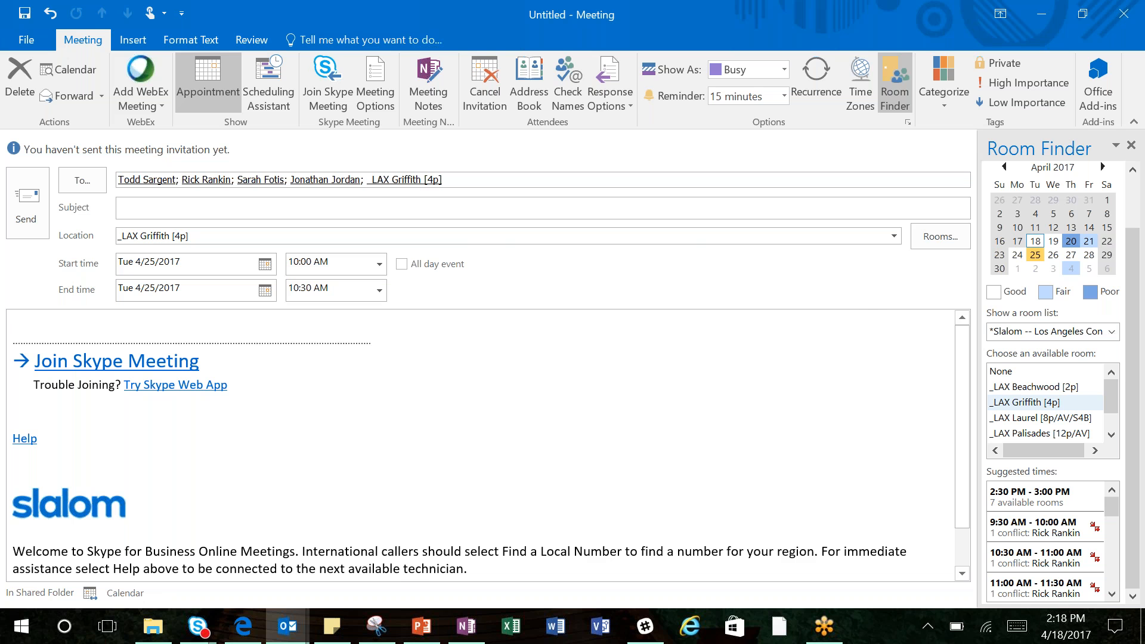
pyautogui.click(1117, 23)
pyautogui.click(545, 362)
# Step: Switch to the Skype for Business main window and set the presence status to Do Not Disturb
pyautogui.moveTo(202, 633)
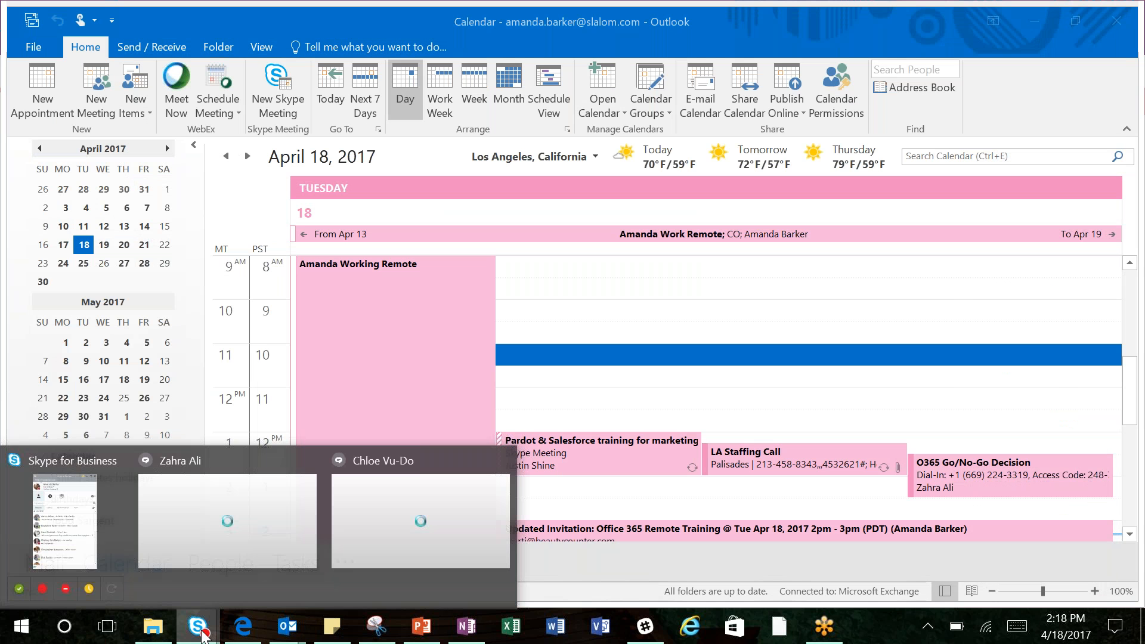
pyautogui.click(99, 509)
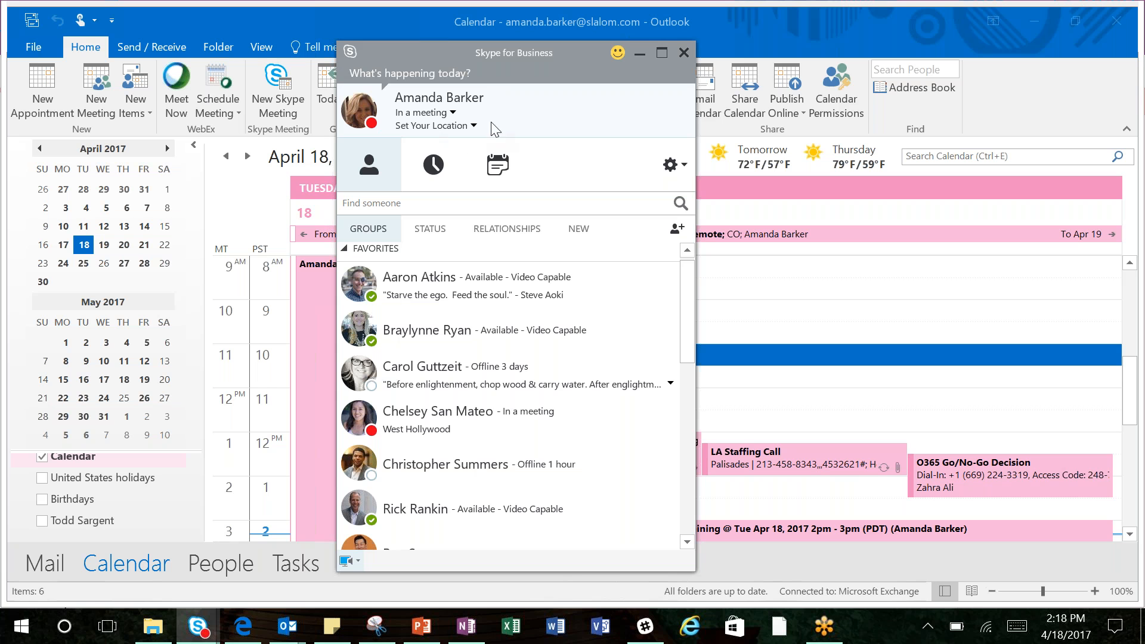
pyautogui.click(454, 113)
pyautogui.click(453, 113)
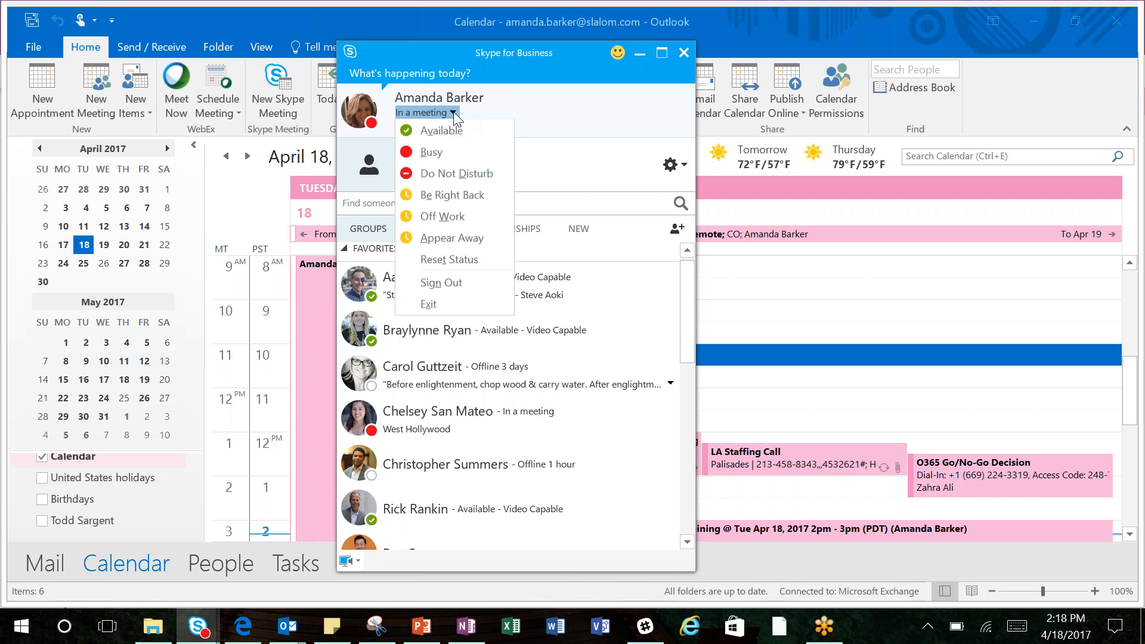
pyautogui.click(437, 176)
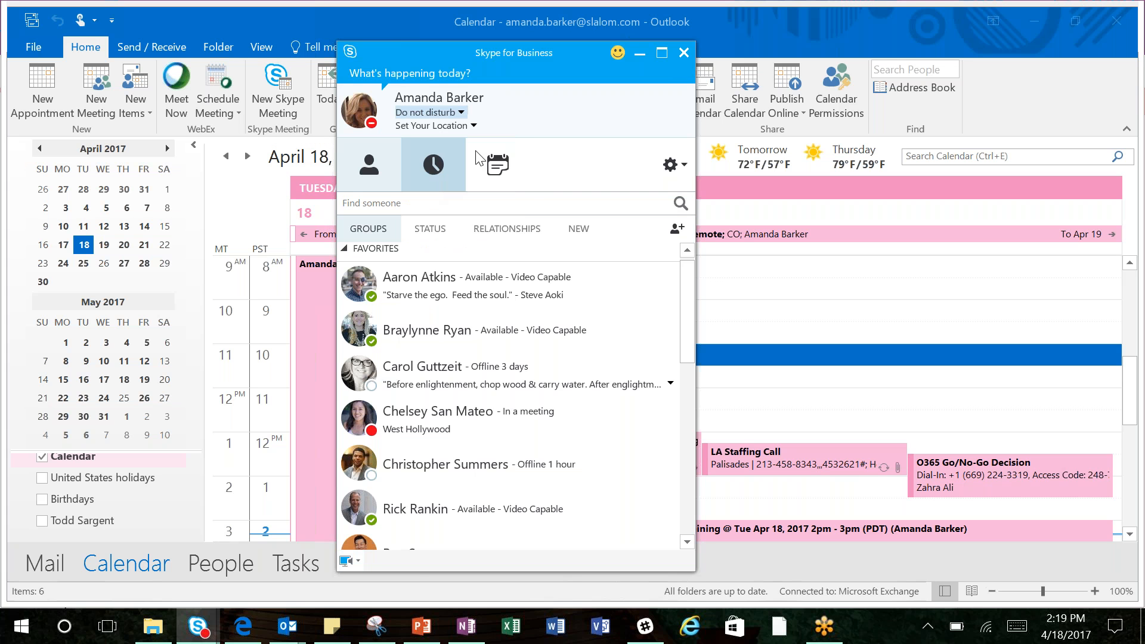
# Step: Review the available presence status choices, such as Available, Busy, Be Right Back and Appear Away
pyautogui.click(451, 117)
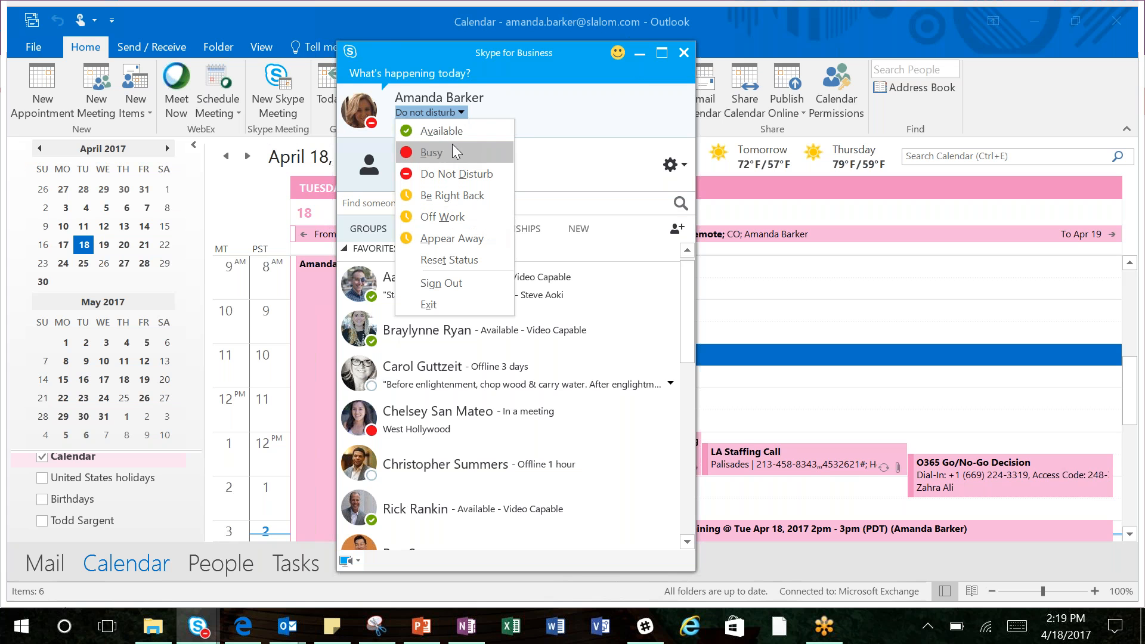
pyautogui.click(526, 119)
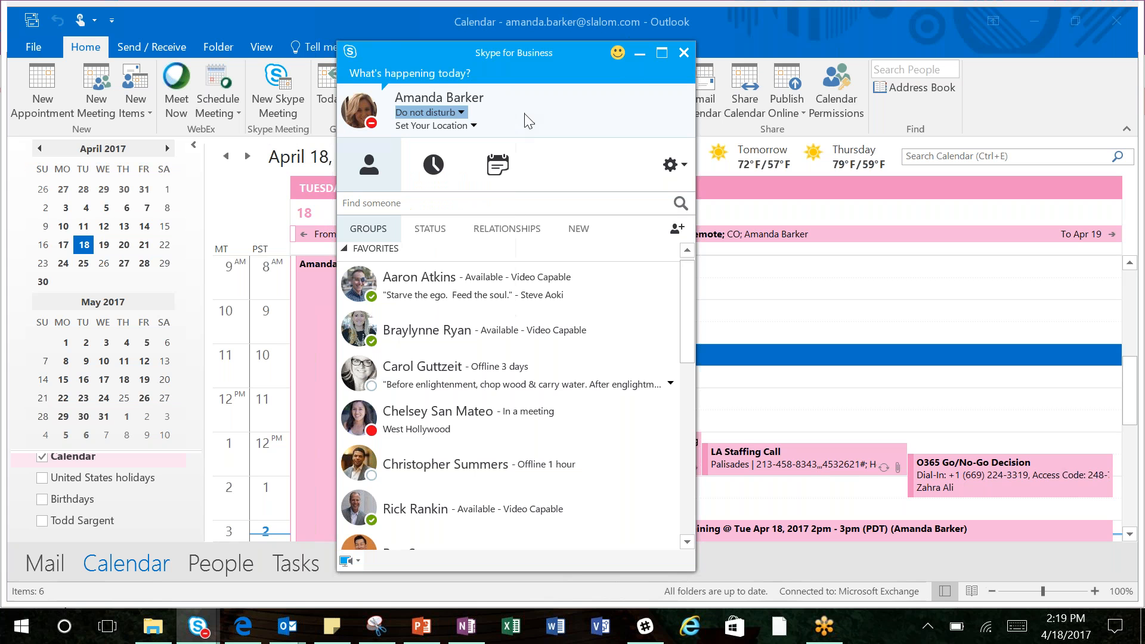
pyautogui.click(452, 116)
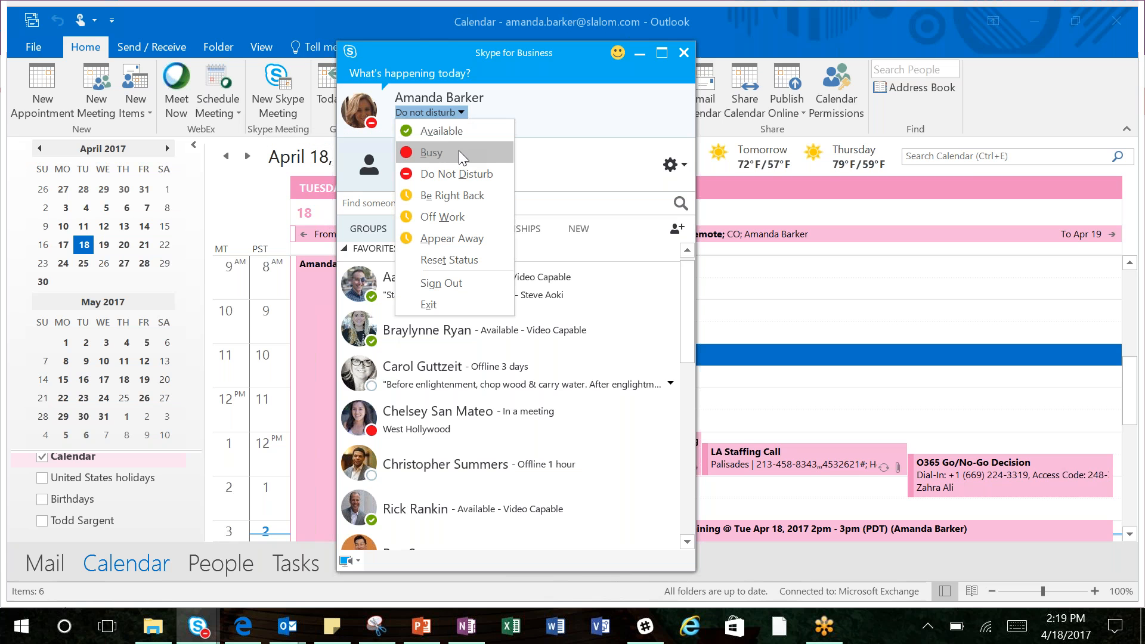
pyautogui.click(565, 130)
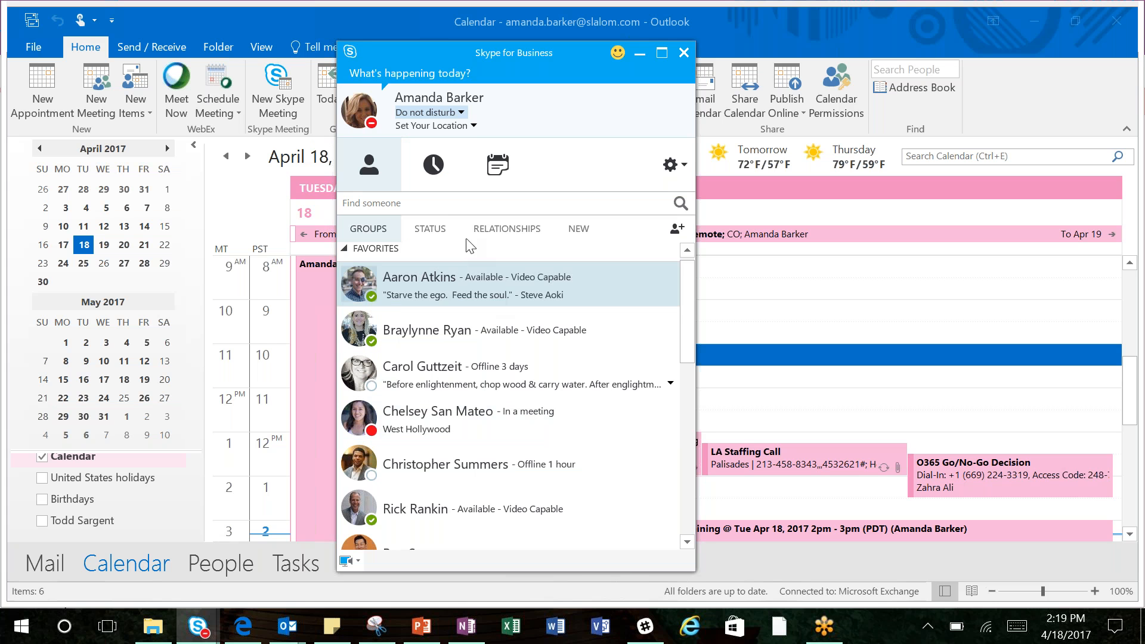
pyautogui.click(441, 113)
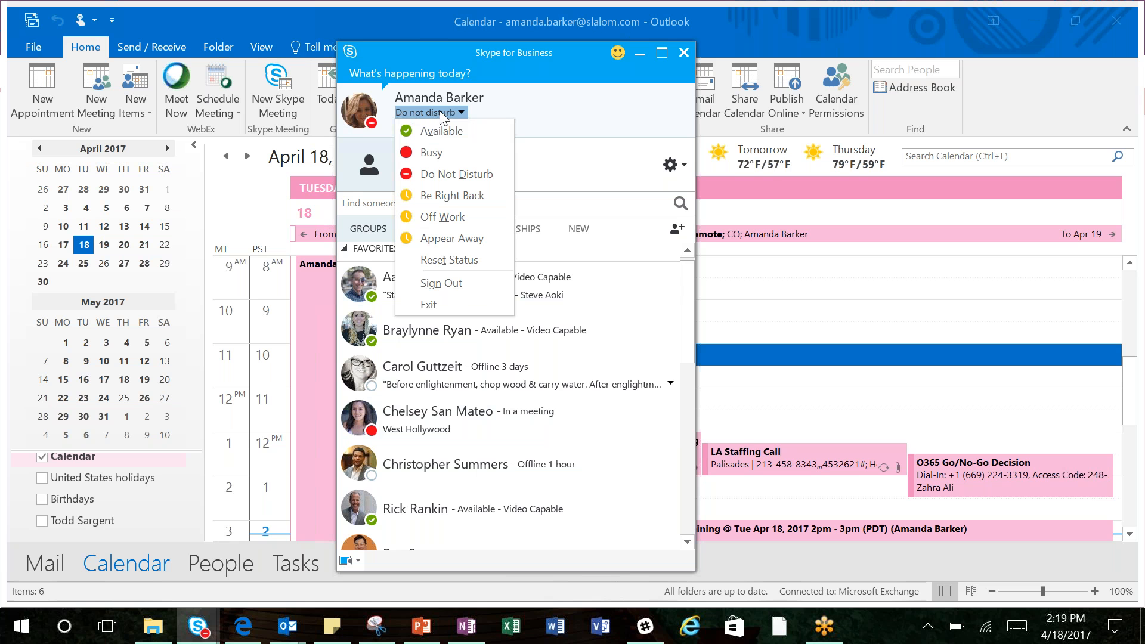
pyautogui.click(439, 111)
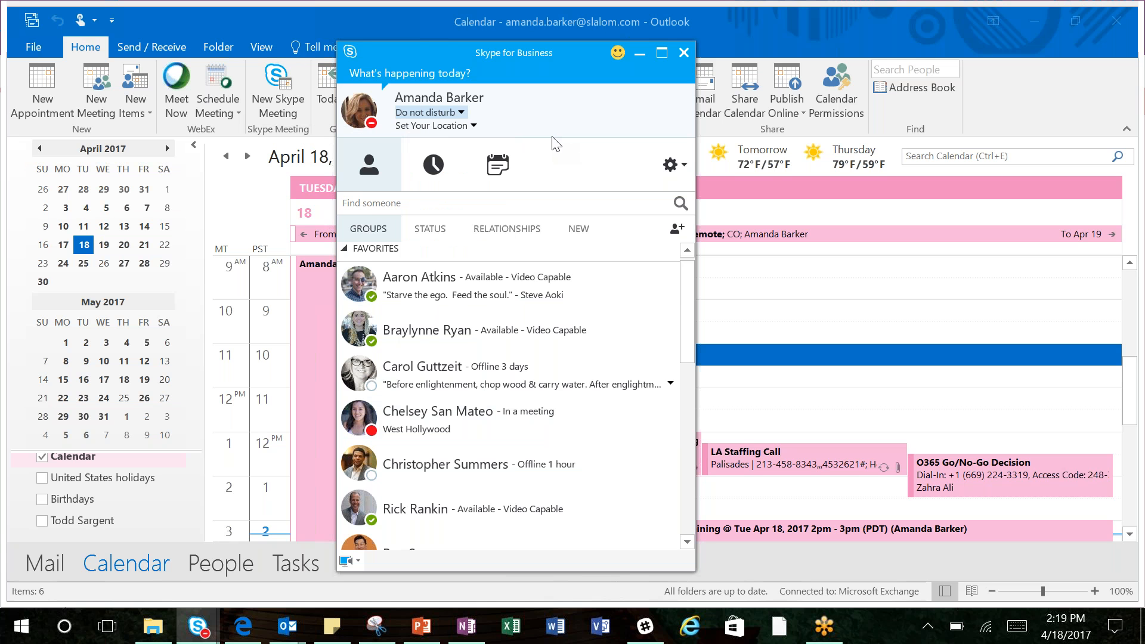
# Step: Send the Copy of O365 Project Plan workbook in a chat with the first favorite contact and cancel the transfer
pyautogui.click(480, 289)
pyautogui.doubleClick(480, 288)
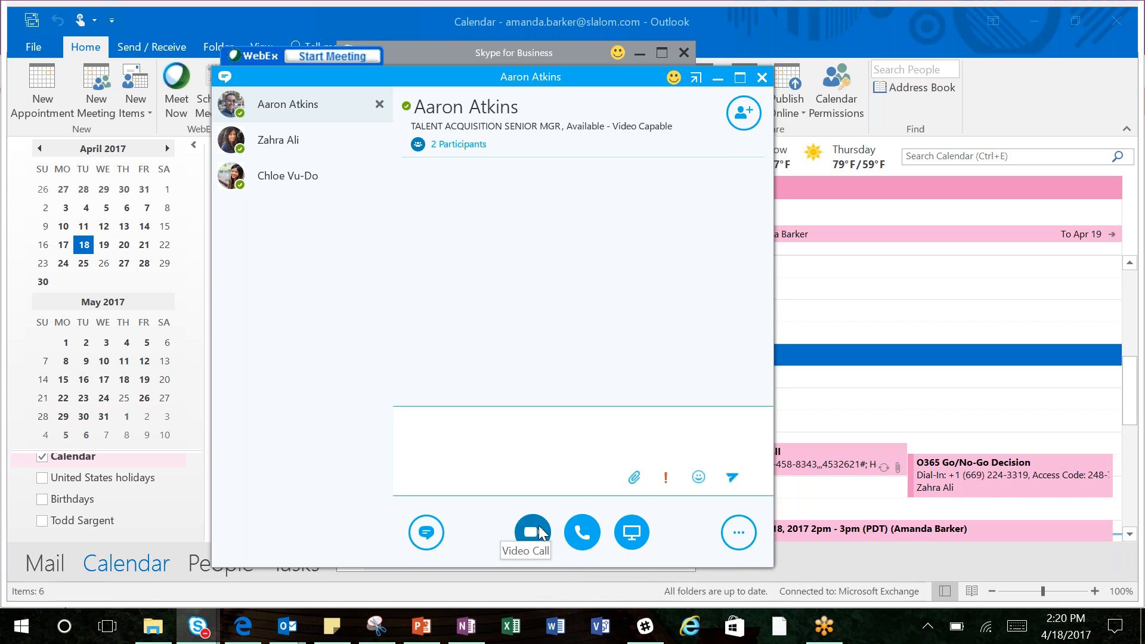
pyautogui.click(634, 478)
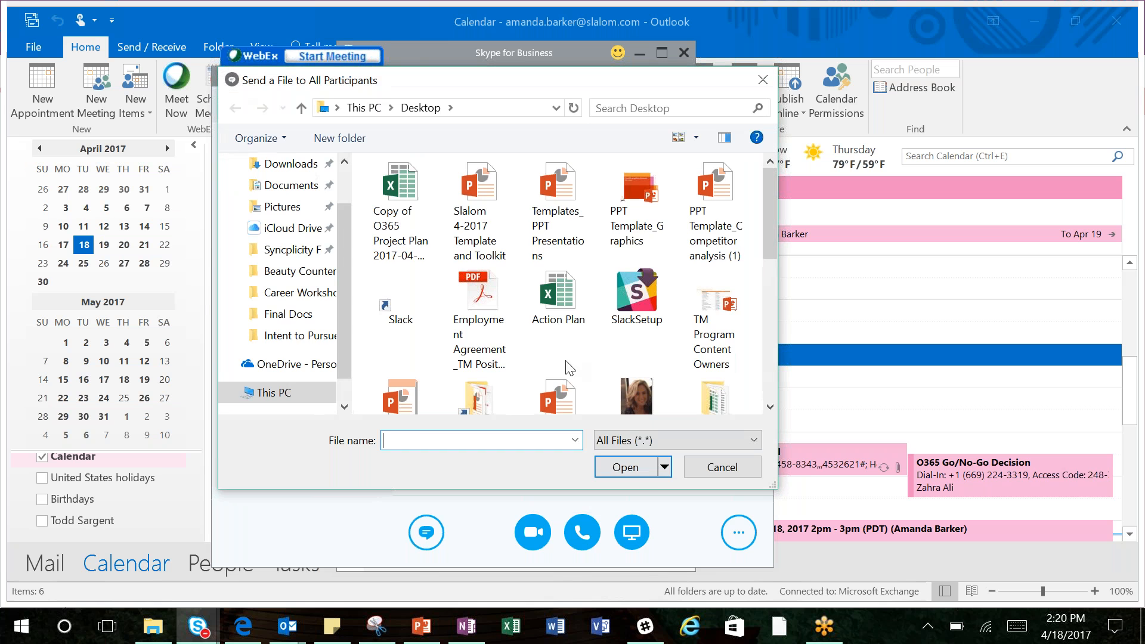
pyautogui.click(413, 222)
pyautogui.click(632, 469)
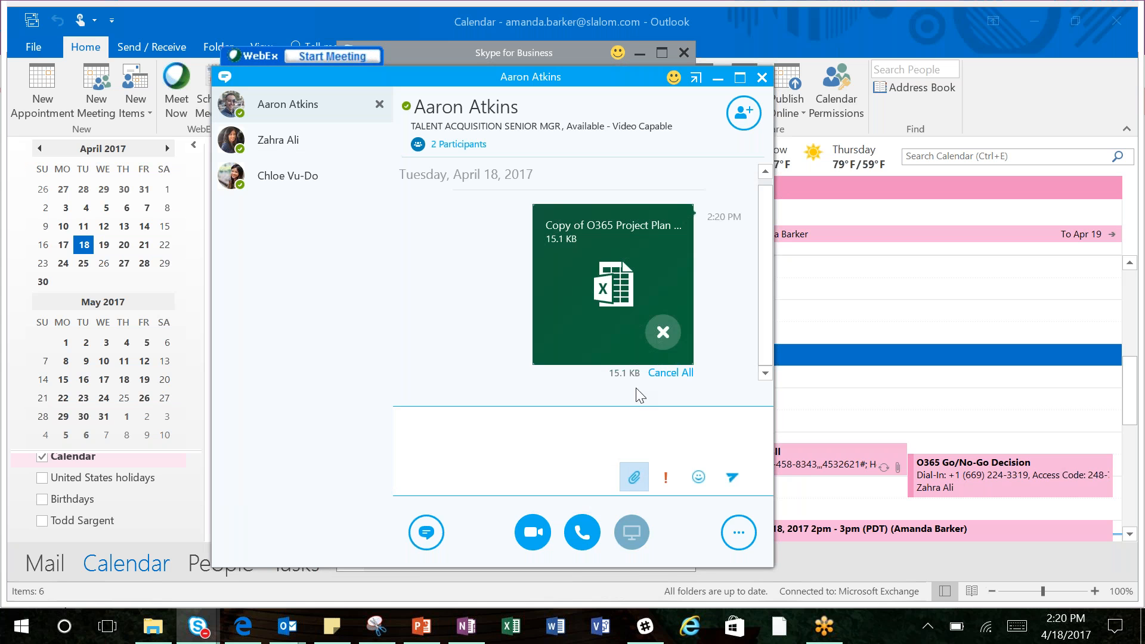
pyautogui.click(661, 334)
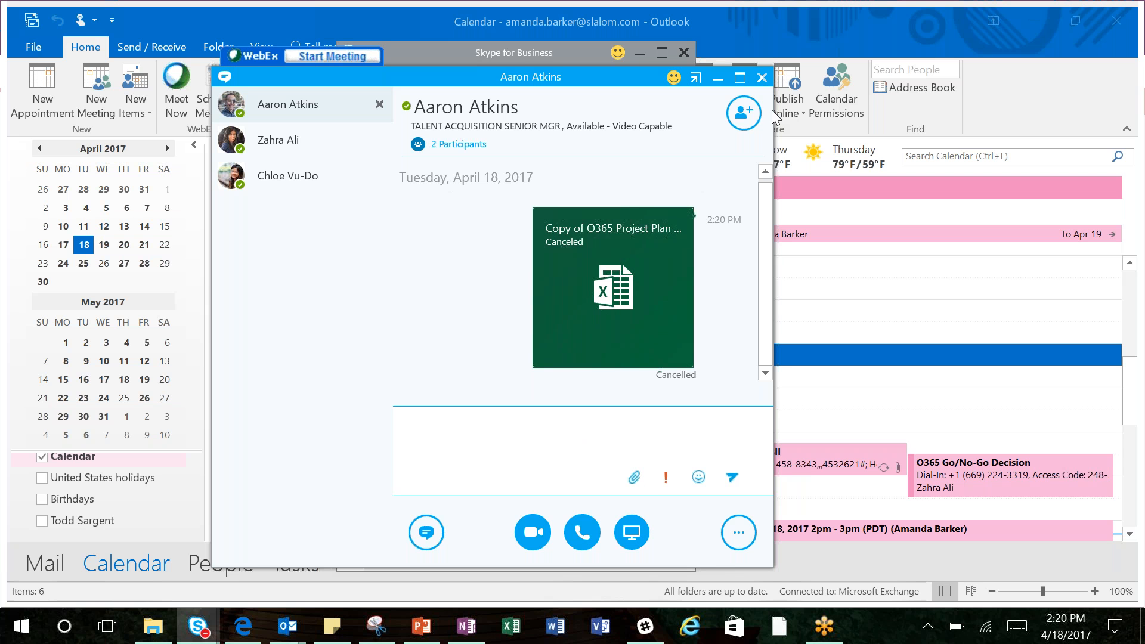
# Step: Browse the contacts who could be invited to the chat, cancel the invitation, and minimize the conversation window
pyautogui.click(743, 119)
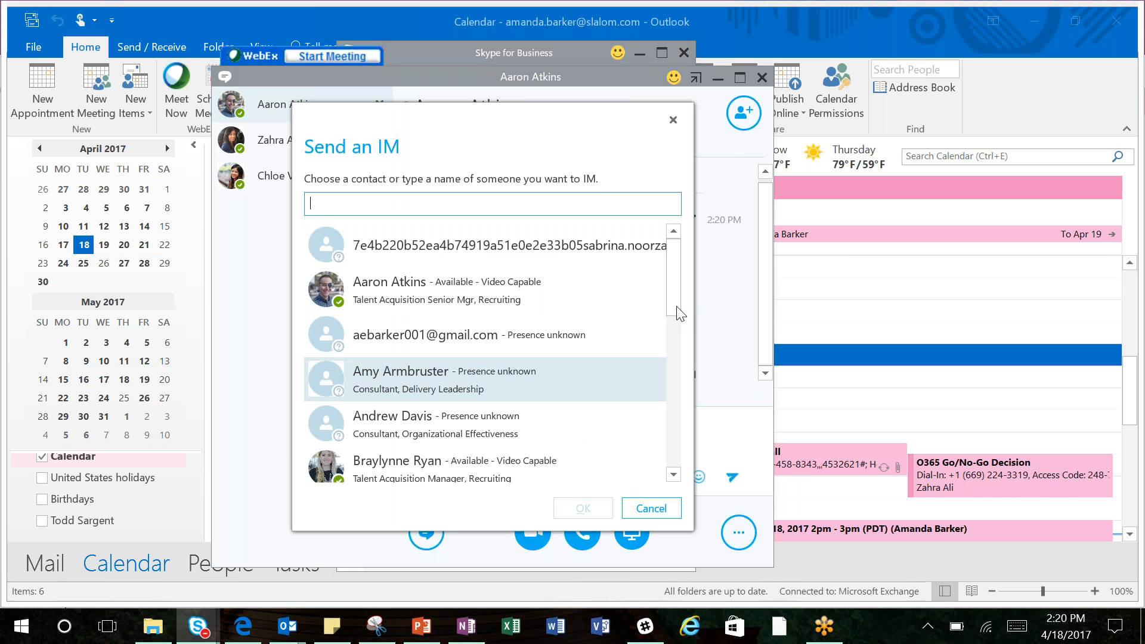
pyautogui.moveTo(674, 295); pyautogui.dragTo(674, 326)
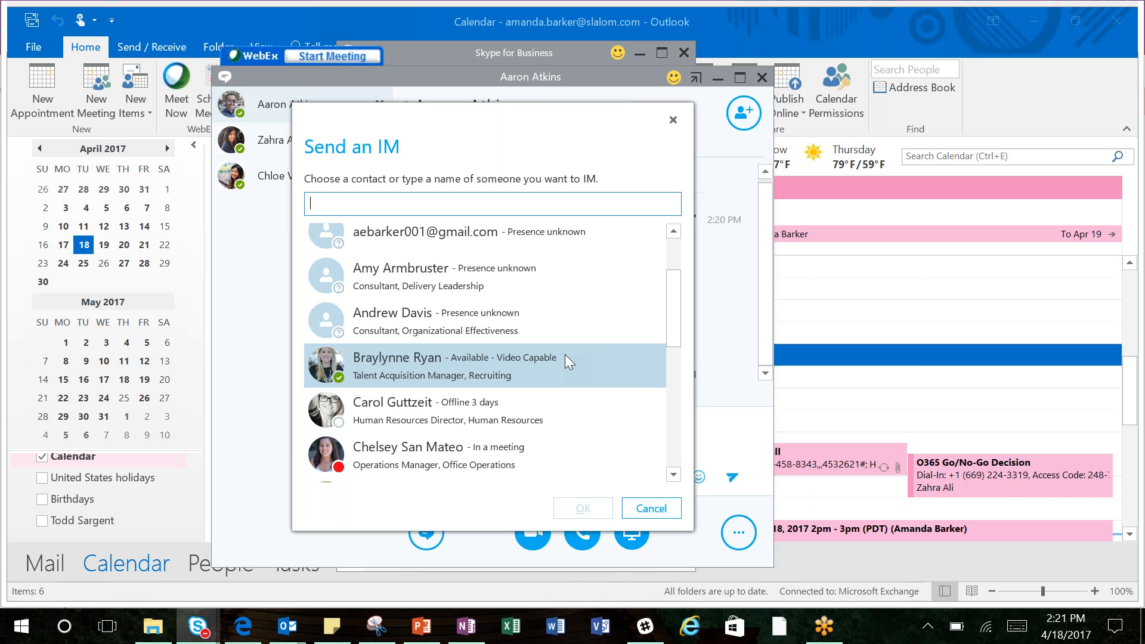
pyautogui.click(652, 511)
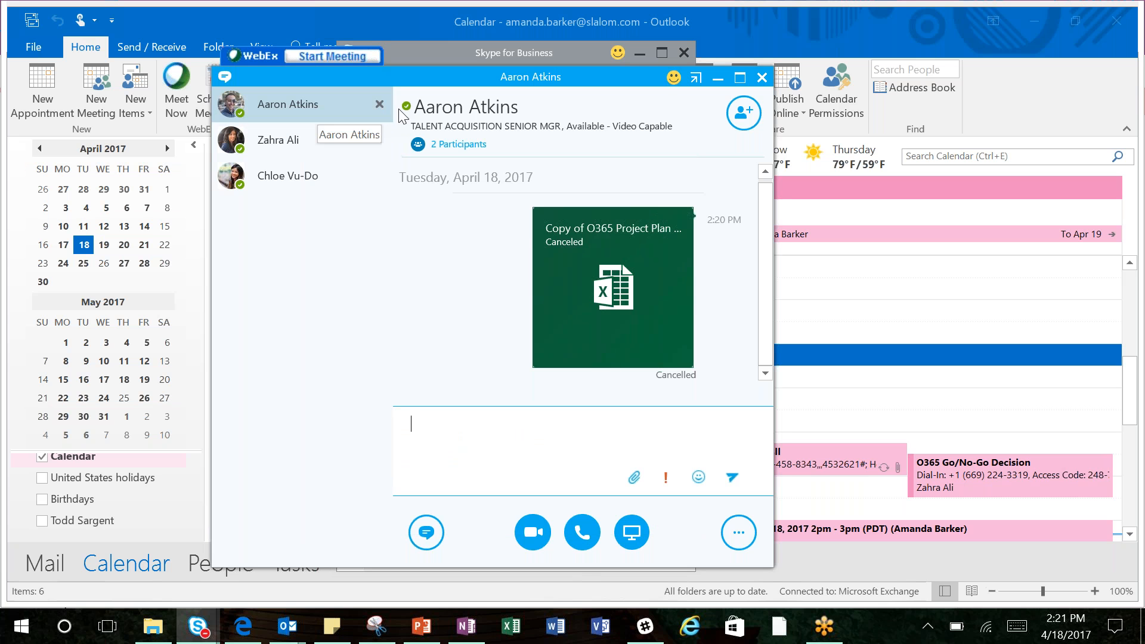
pyautogui.click(720, 78)
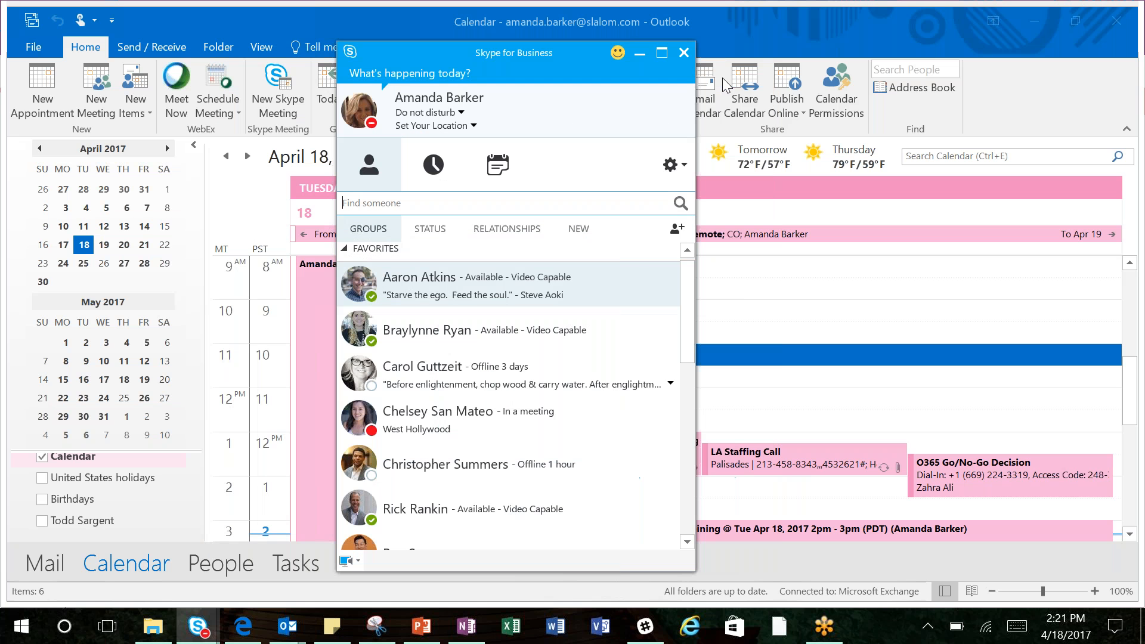
# Step: Open the Skype conversation history in Outlook and minimize the Skype for Business window
pyautogui.click(685, 166)
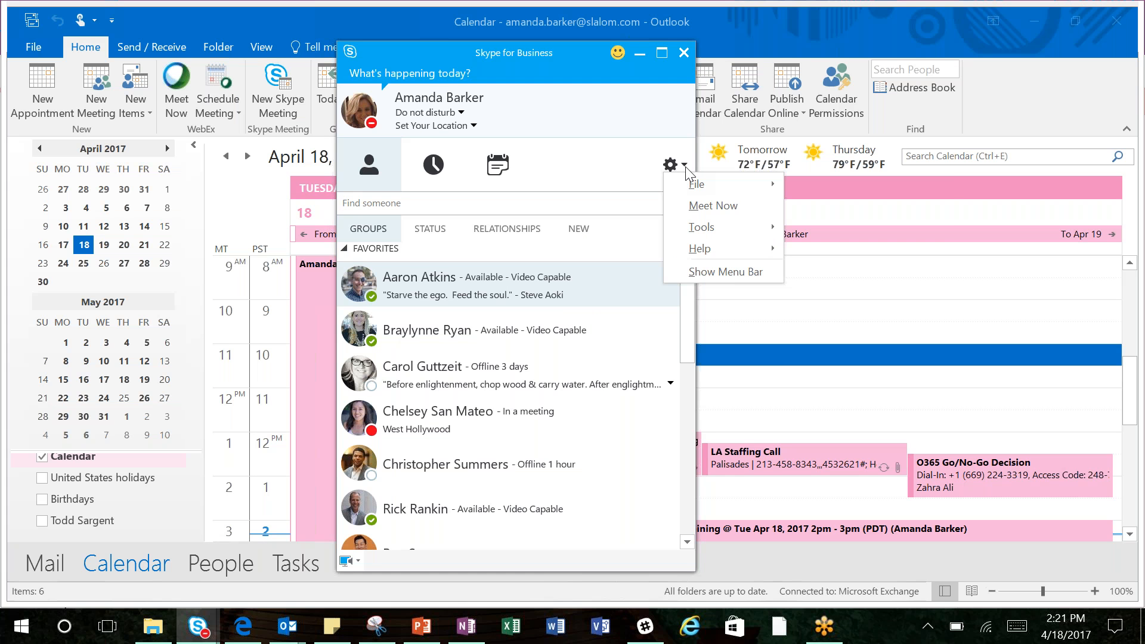
pyautogui.moveTo(707, 188)
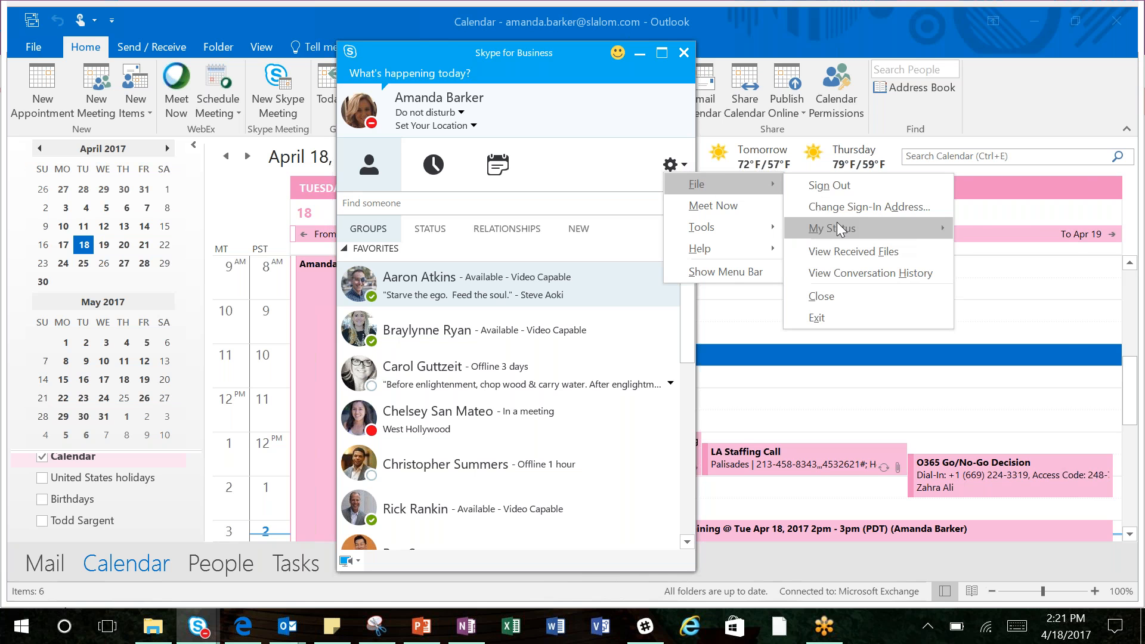
pyautogui.click(854, 272)
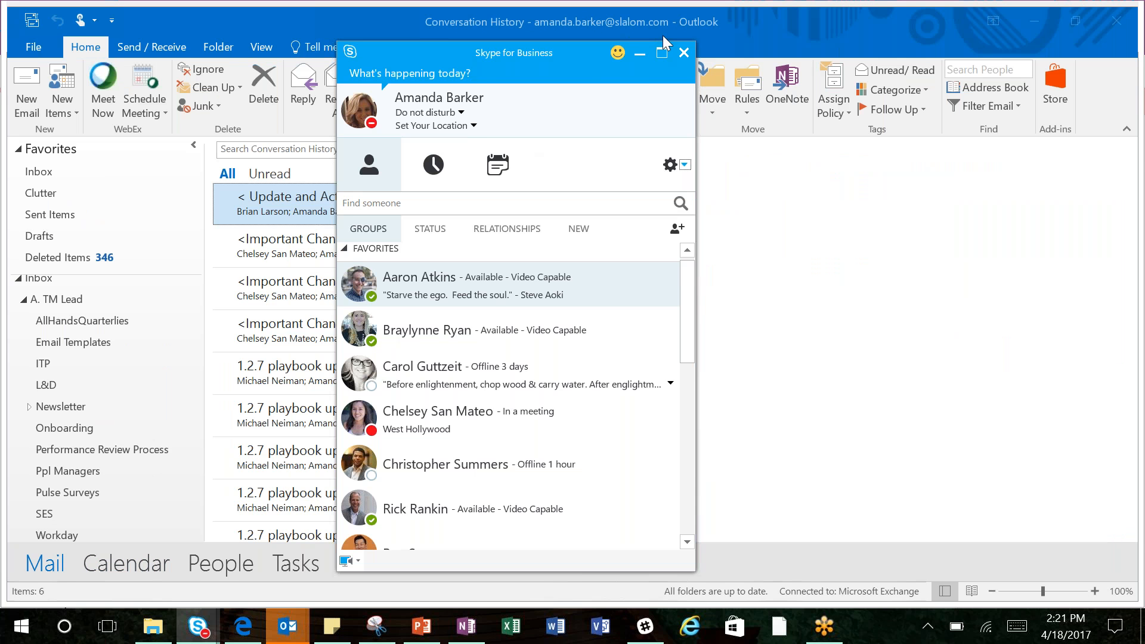
pyautogui.click(640, 52)
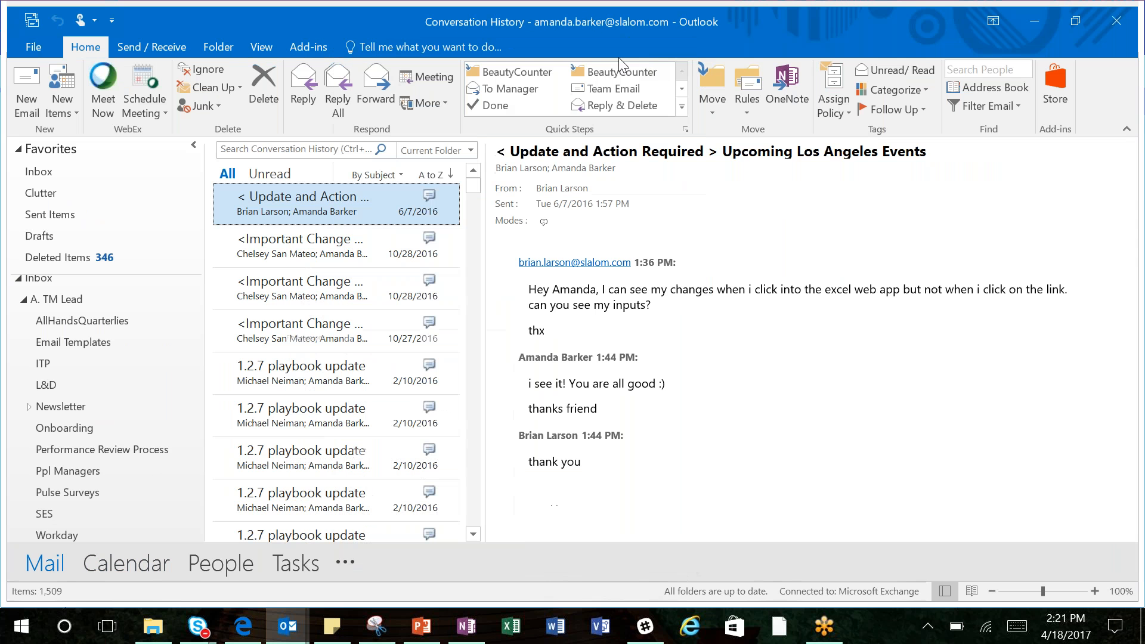
# Step: Arrange the Conversation History messages by Date and return to the Inbox
pyautogui.click(401, 176)
pyautogui.click(406, 177)
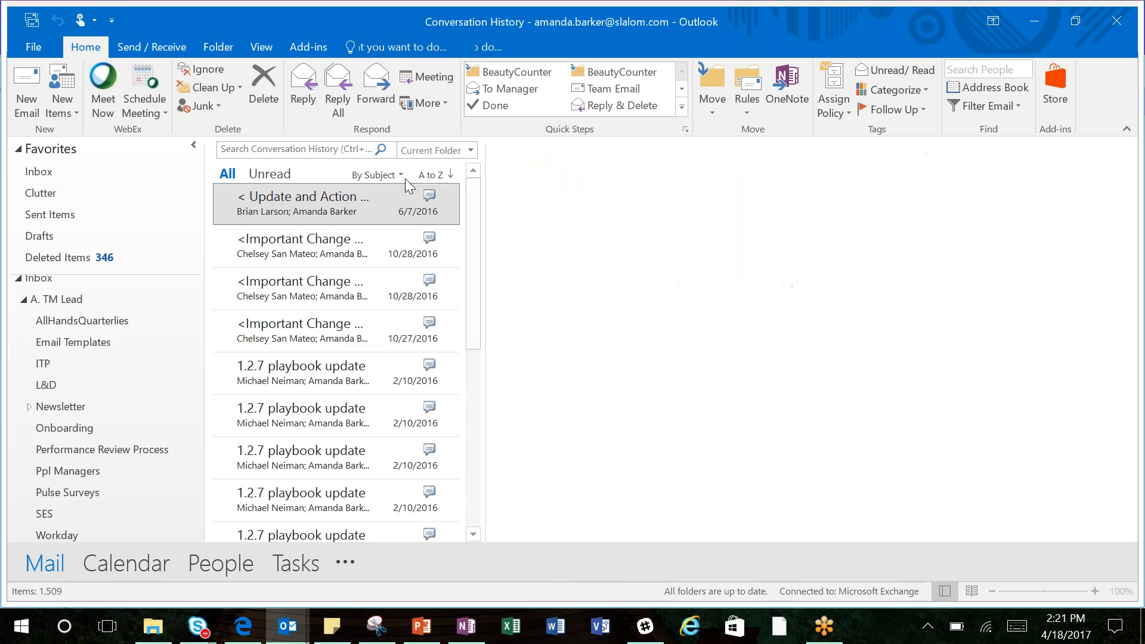
pyautogui.click(397, 175)
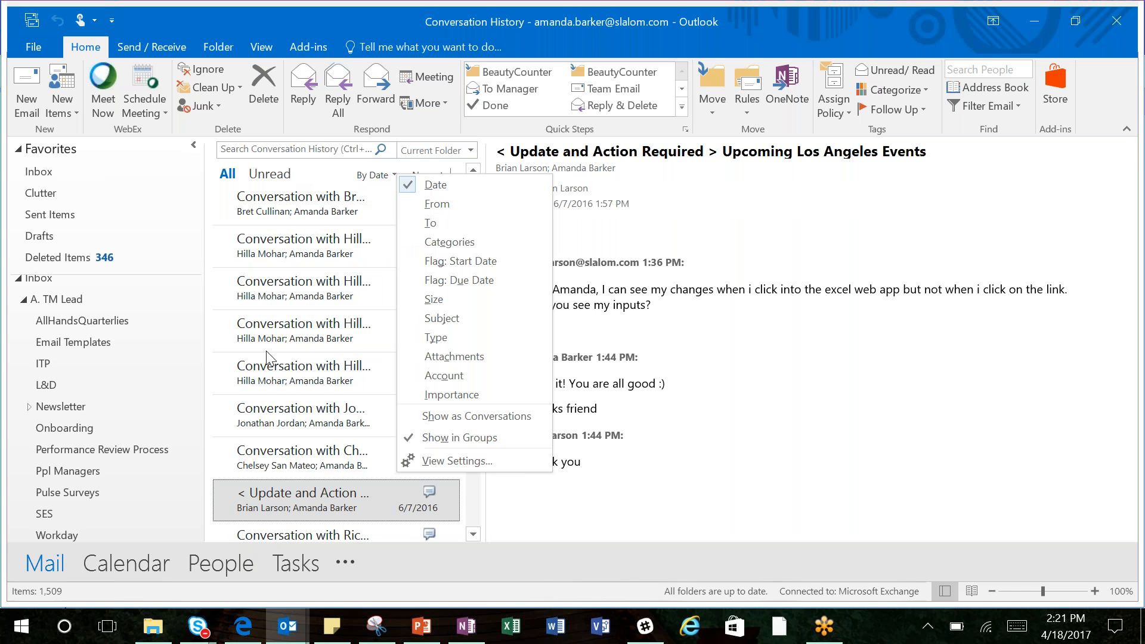
pyautogui.click(292, 508)
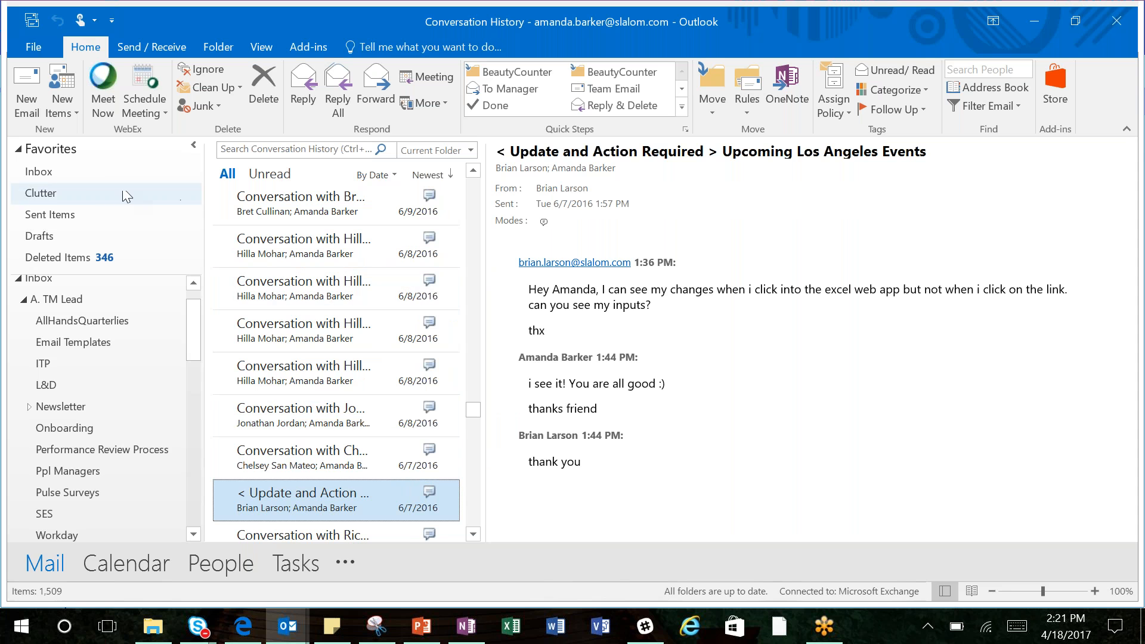
pyautogui.click(94, 186)
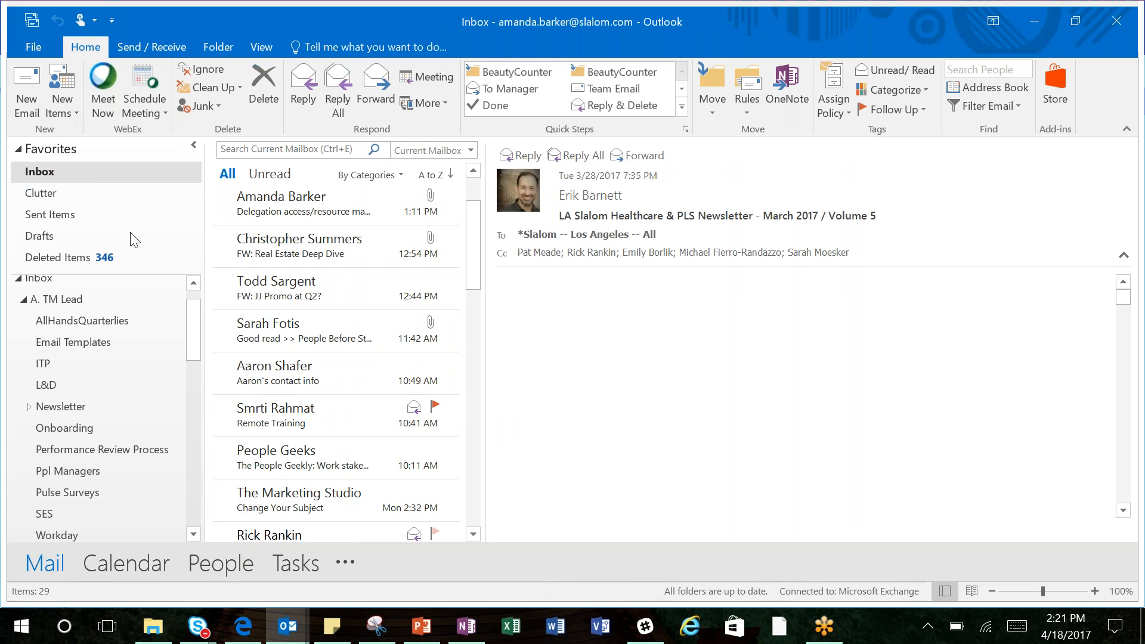
# Step: Switch to the Office 365 training deck in PowerPoint and go to slide 22, Office 365 Tour
pyautogui.moveTo(426, 631)
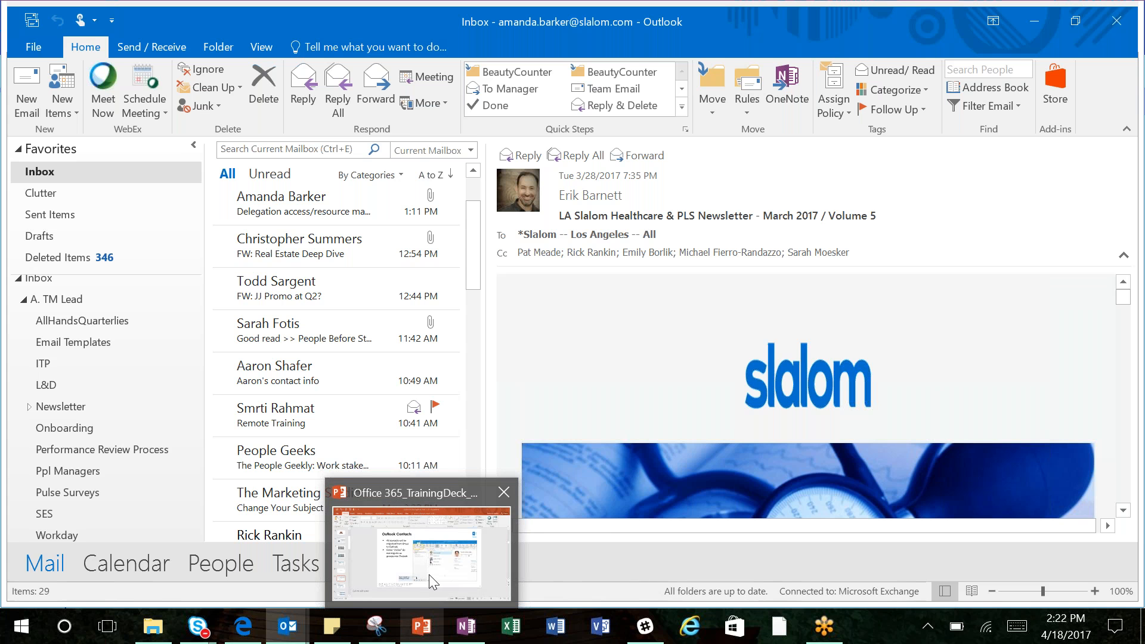
pyautogui.click(429, 575)
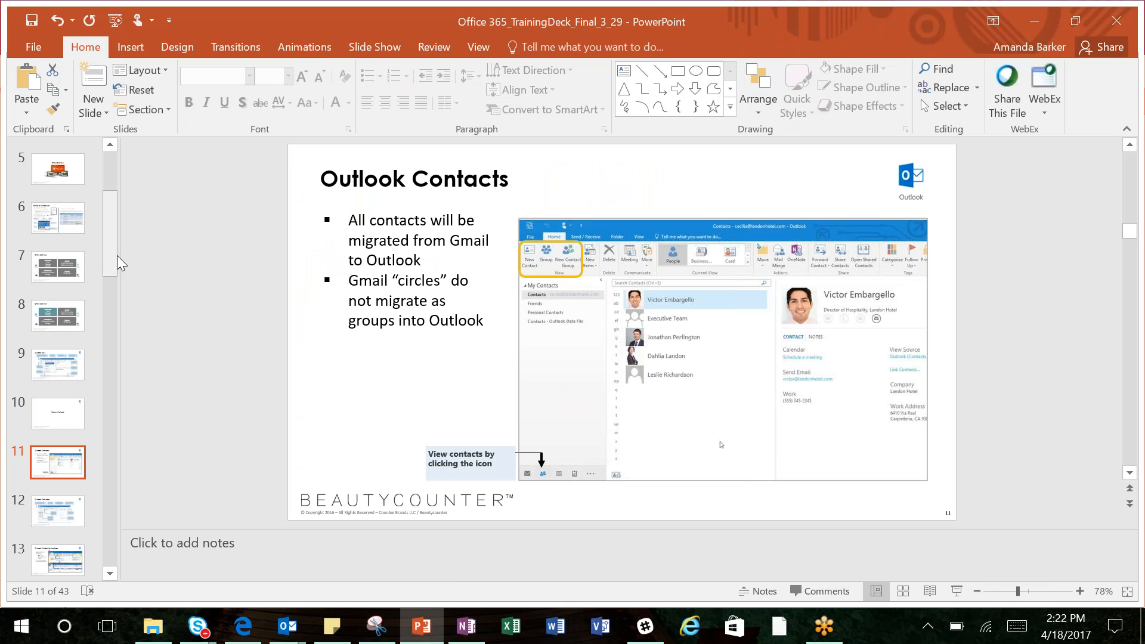
pyautogui.moveTo(112, 253); pyautogui.dragTo(132, 384)
pyautogui.click(61, 334)
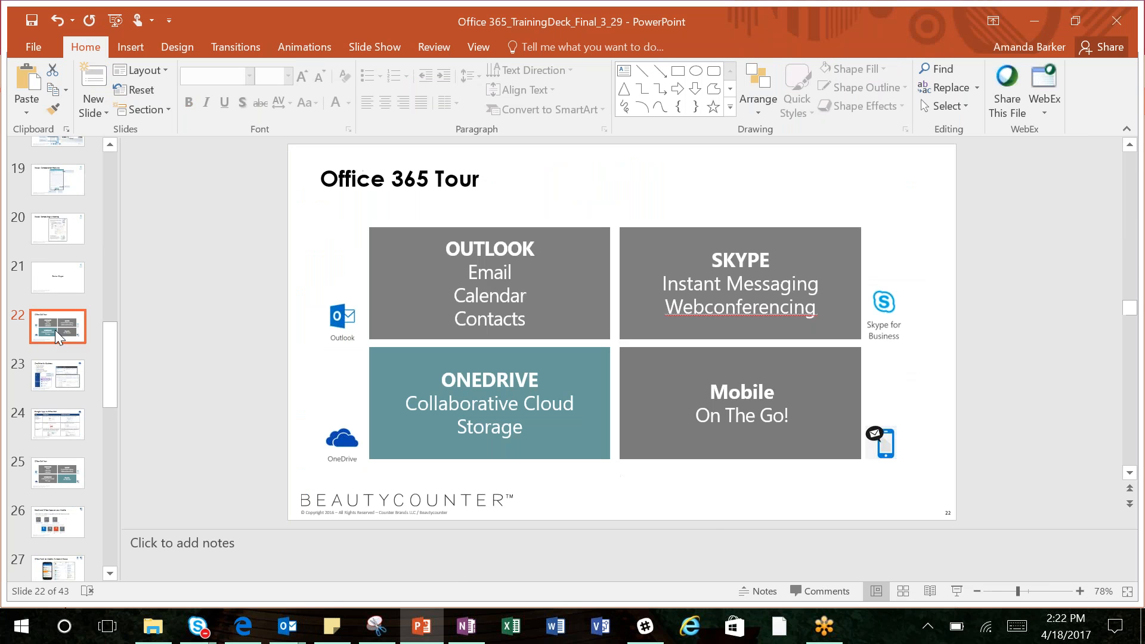
# Step: Start the slide show from slide 22, hide Presenter View, and advance to the OneDrive for Business slide
pyautogui.click(956, 592)
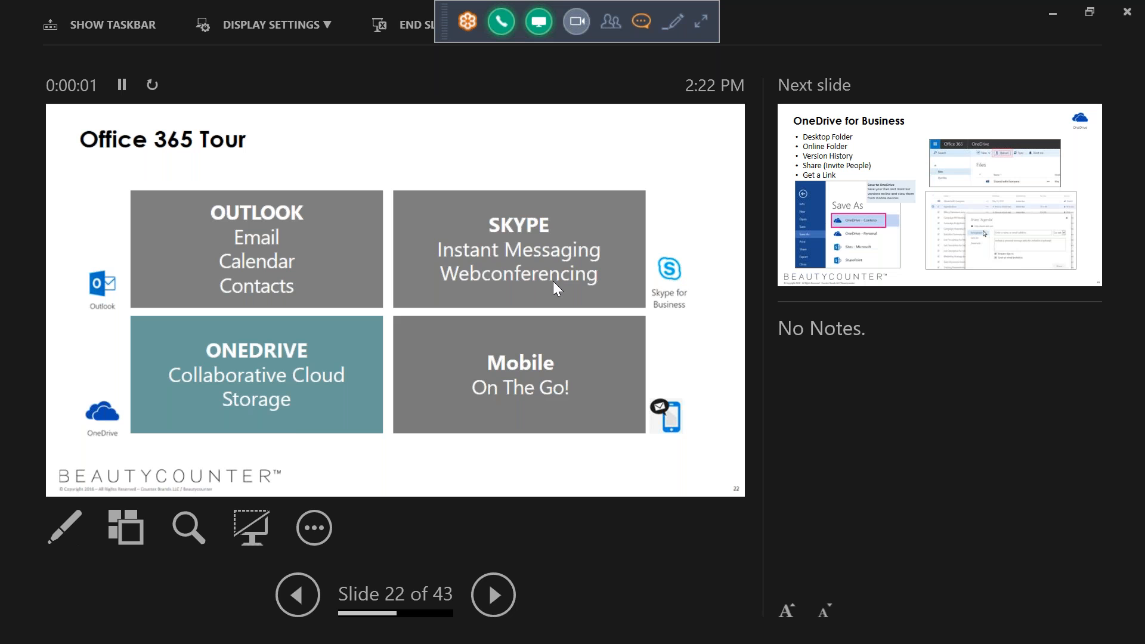
pyautogui.click(315, 527)
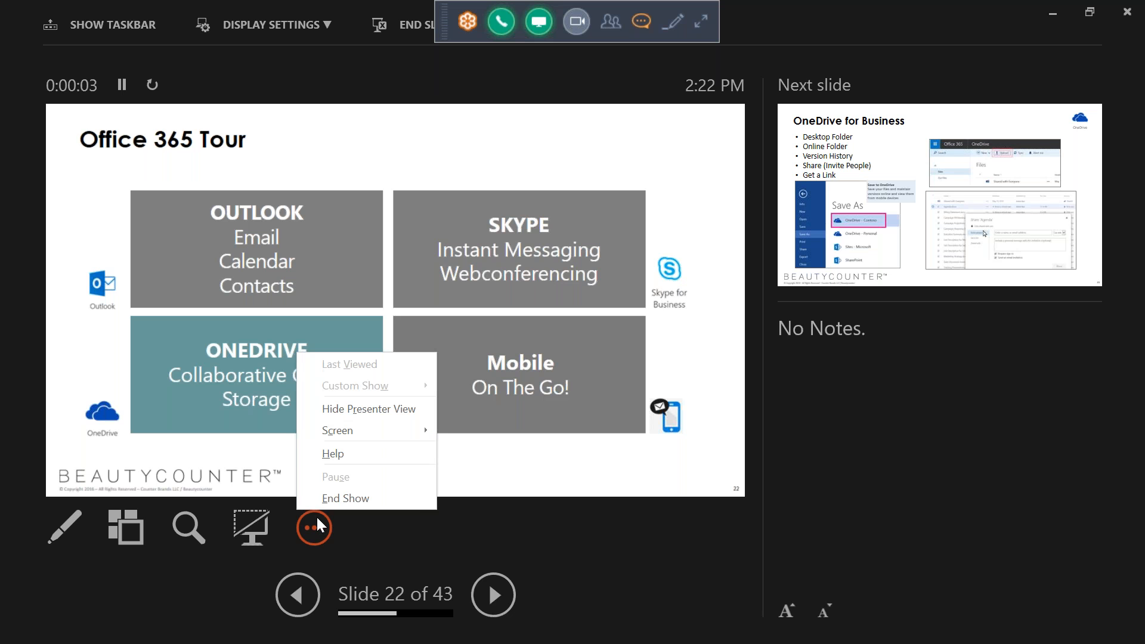
pyautogui.click(356, 417)
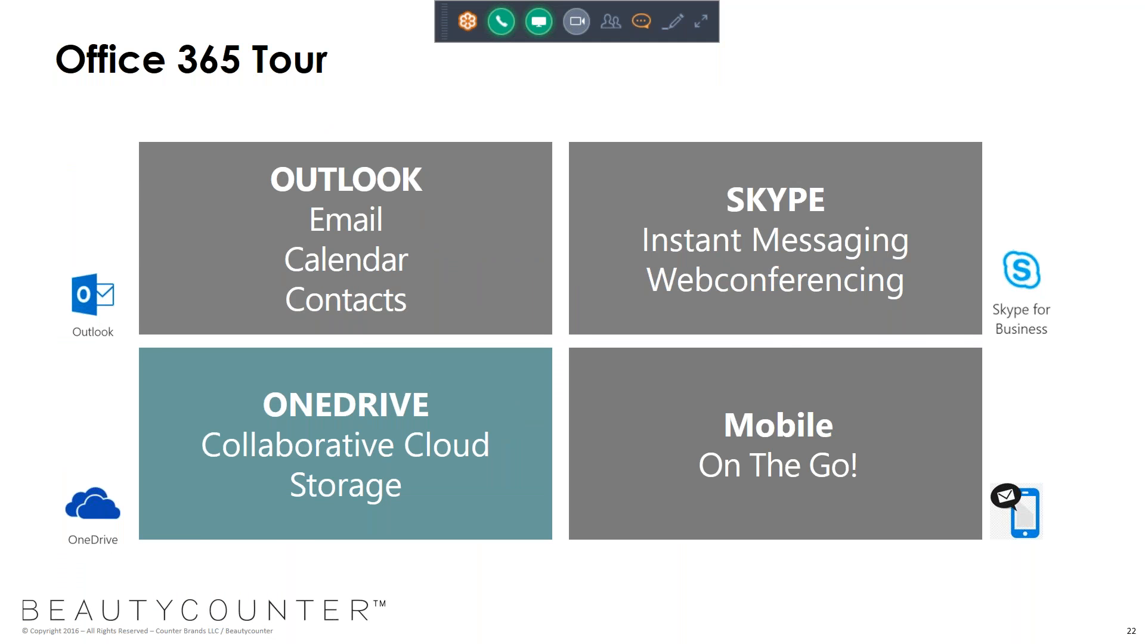
pyautogui.press('Right')
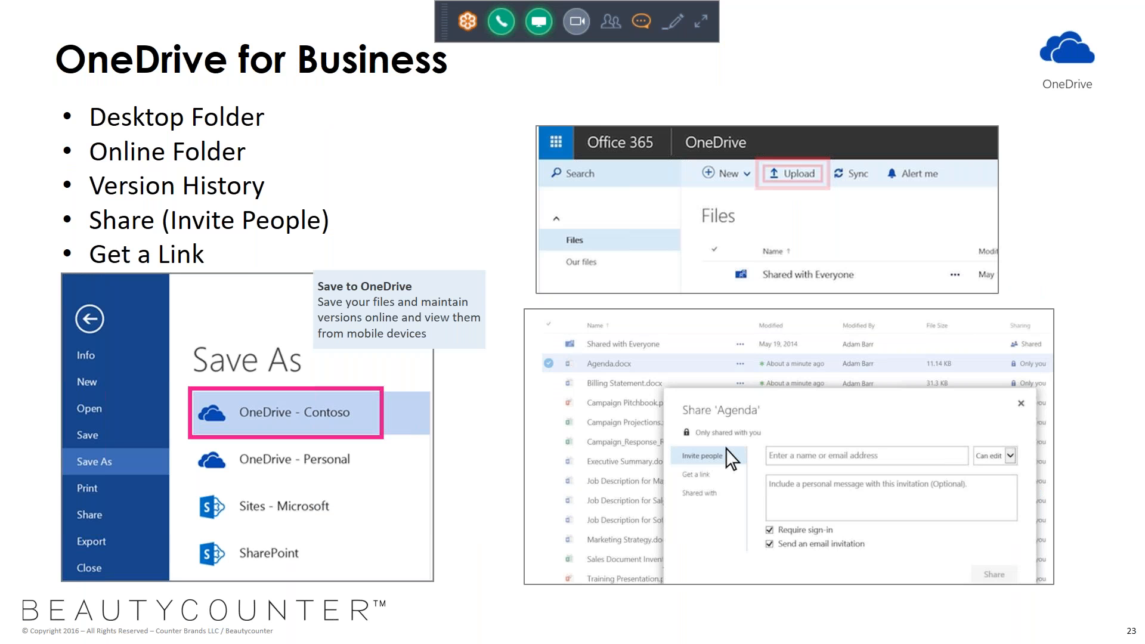